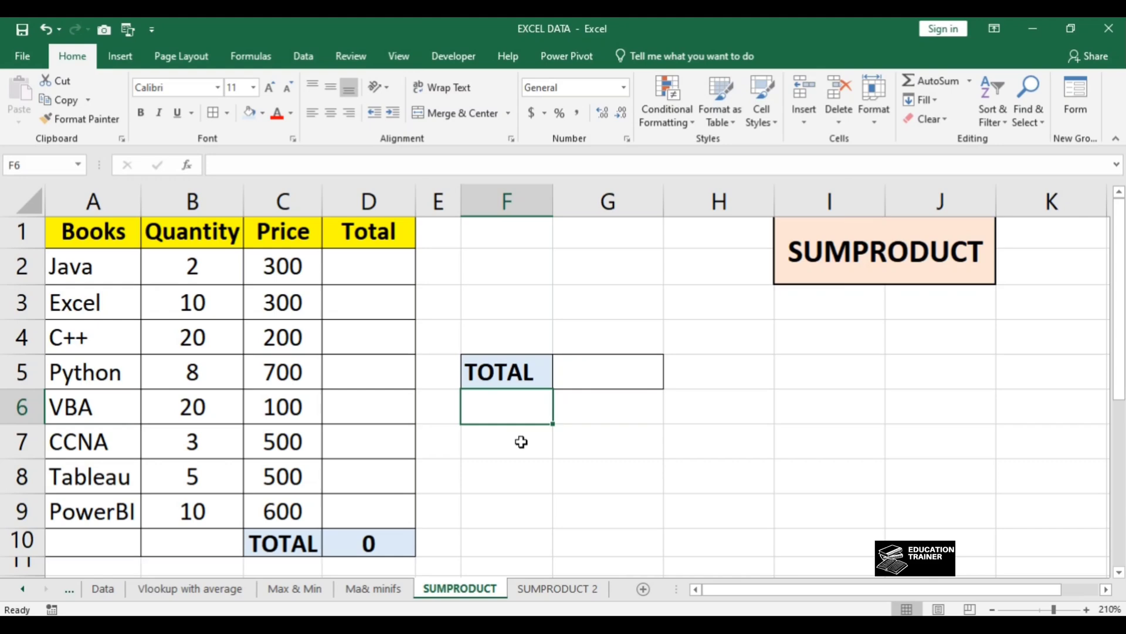
Step: Examine the Books, Quantity and Price columns of the table, starting from cell A1
key("ctrl+Left")
key("ctrl+Left")
key("ctrl+Up")
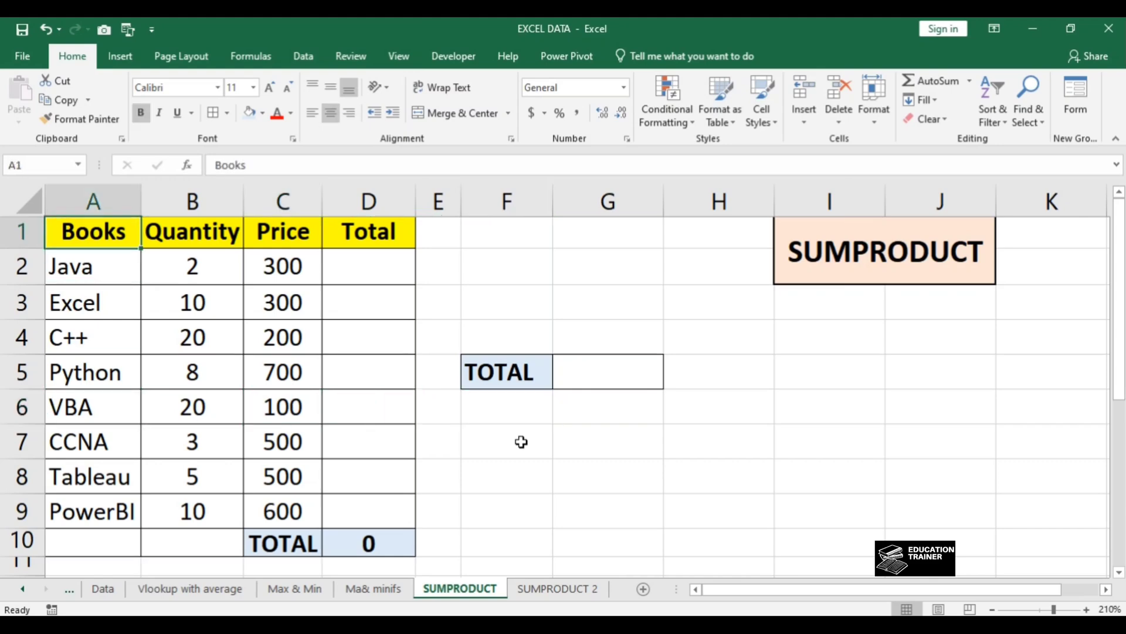
key("ctrl+shift+Down")
key("Right")
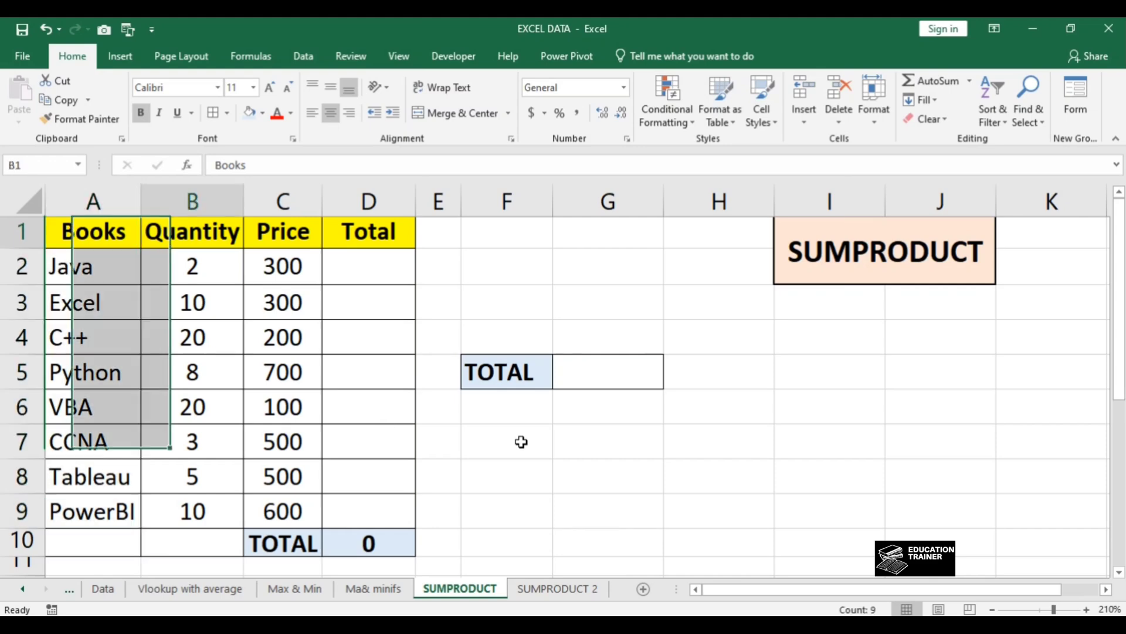
key("Down")
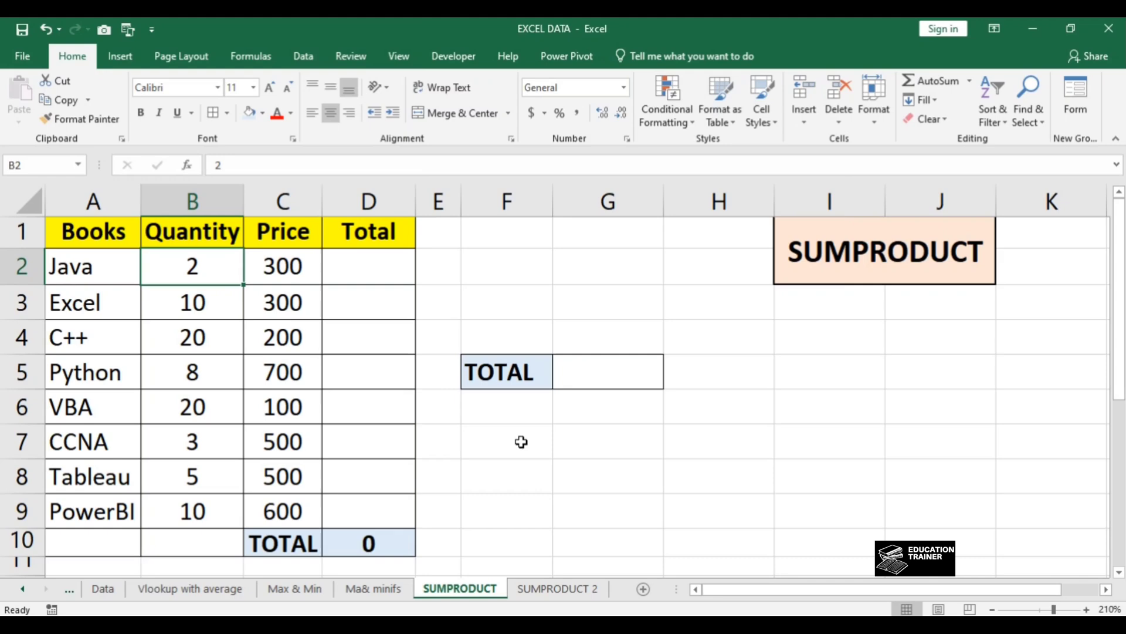
key("ctrl+shift+Down")
key("Right")
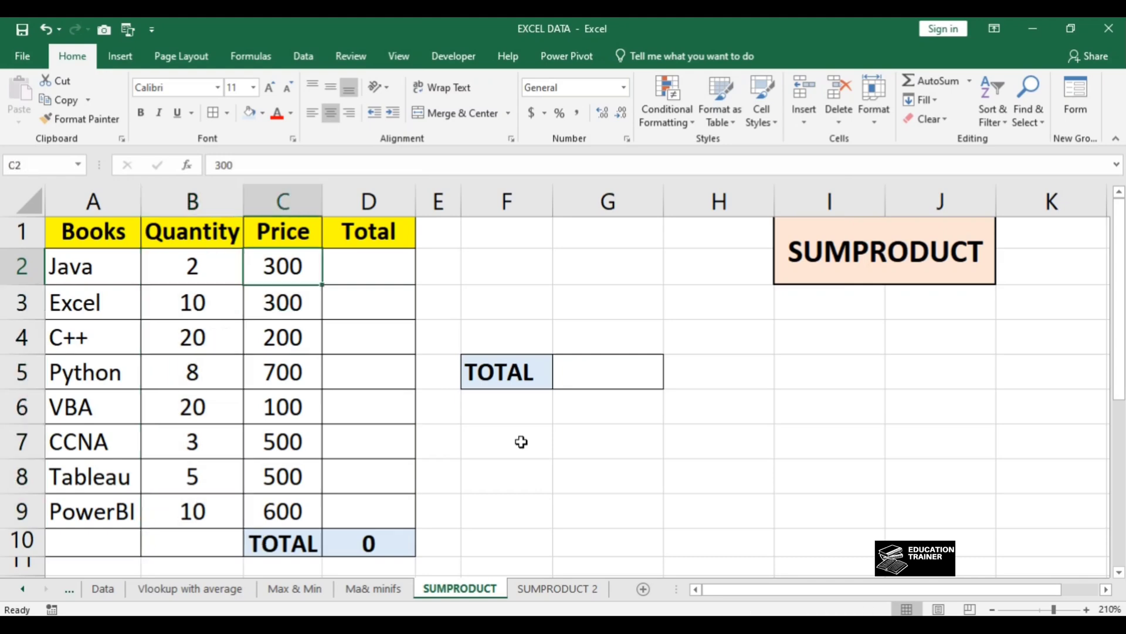
key("Left")
key("Left")
key("Right")
key("Right")
key("Left")
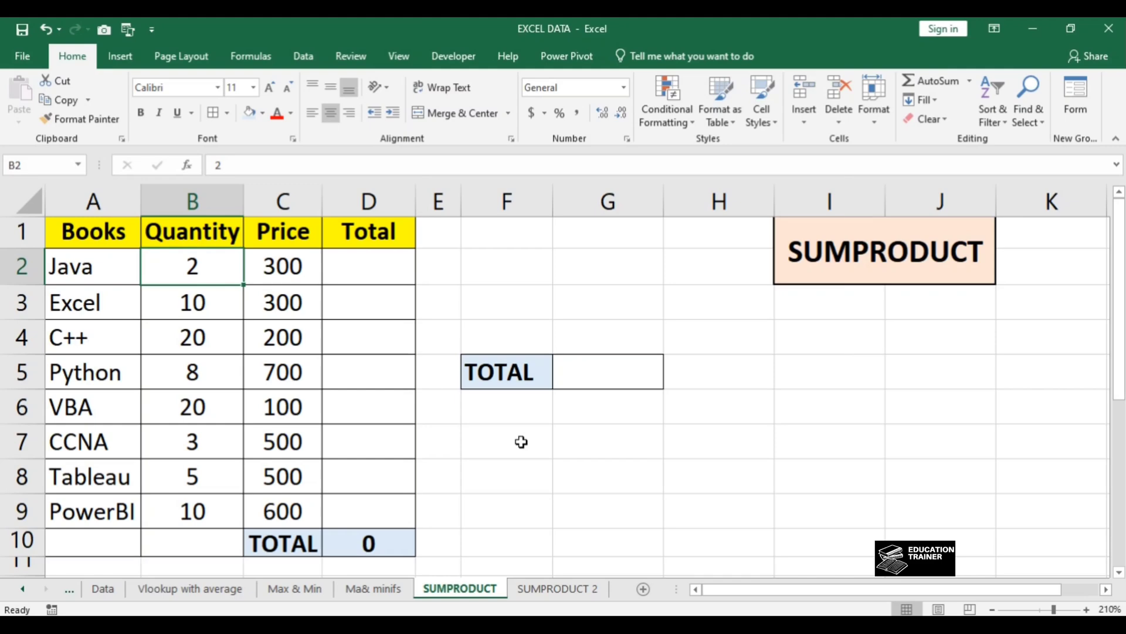
key("Right")
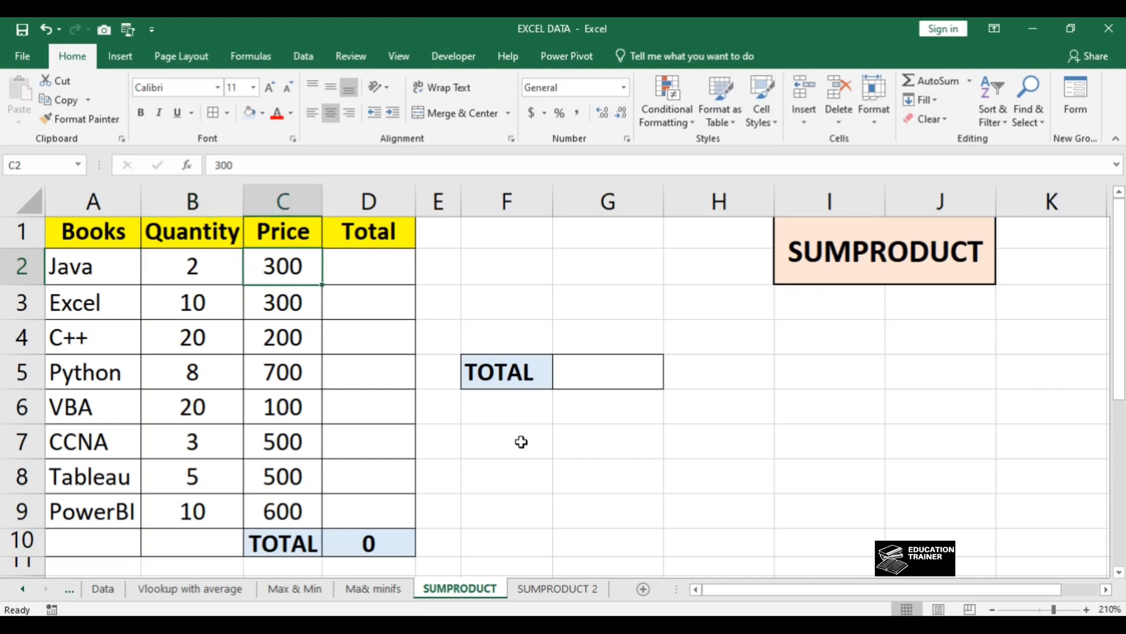
Step: Enter the formula +B2*C2 in D2 to multiply the Java row's quantity by its price
key("Right")
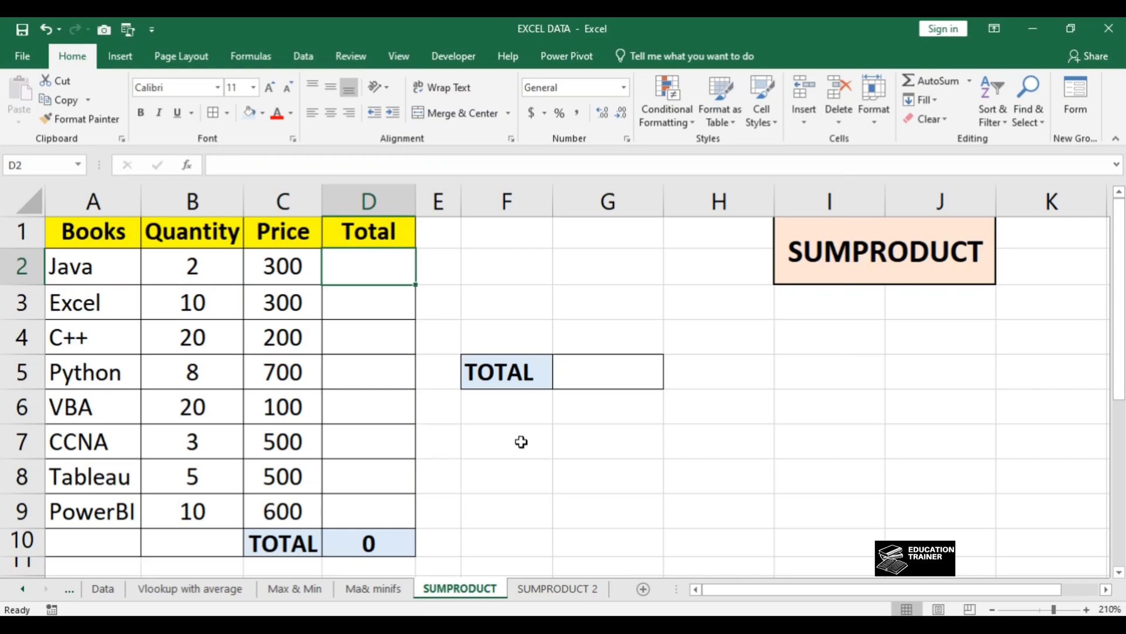
type("+")
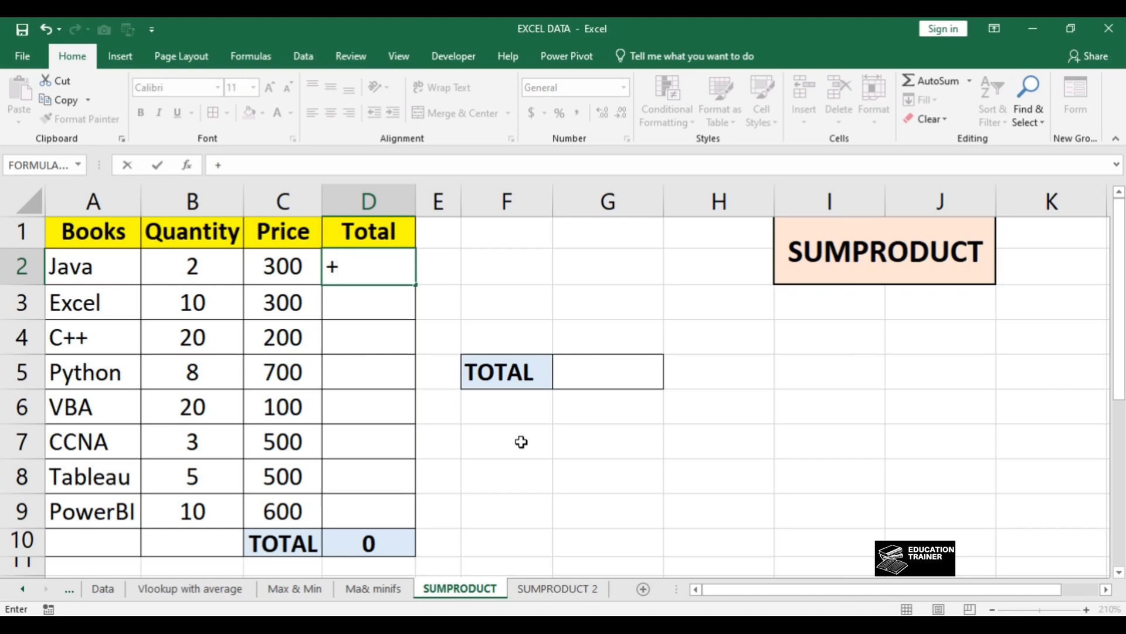
key("BackSpace")
type("=")
key("BackSpace")
type("+")
key("Left")
key("Left")
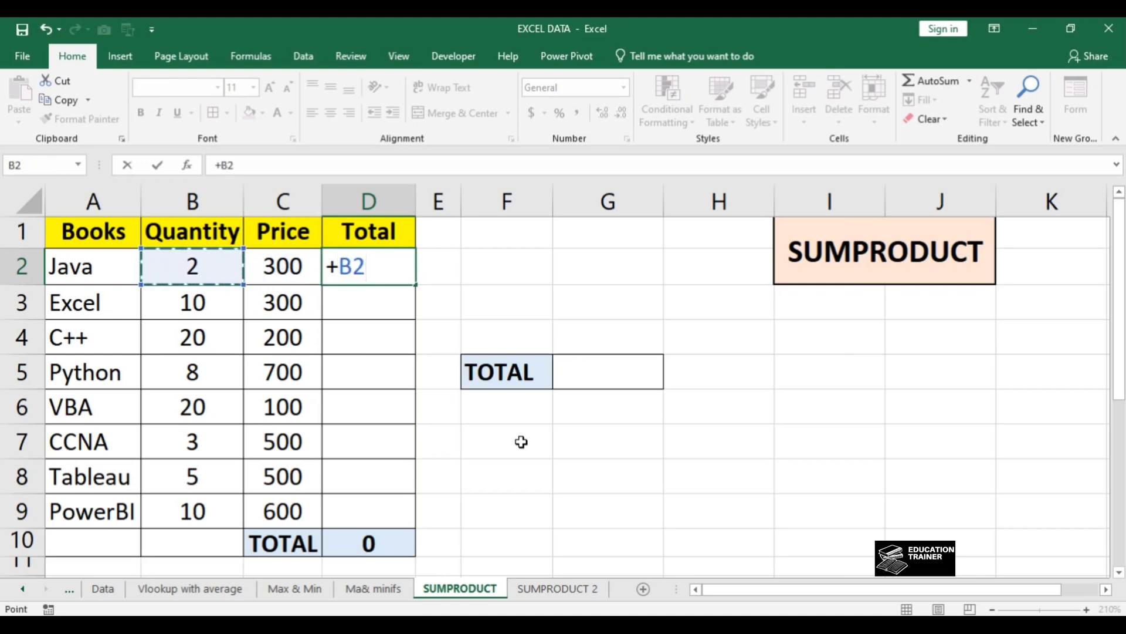
type("*")
key("Right")
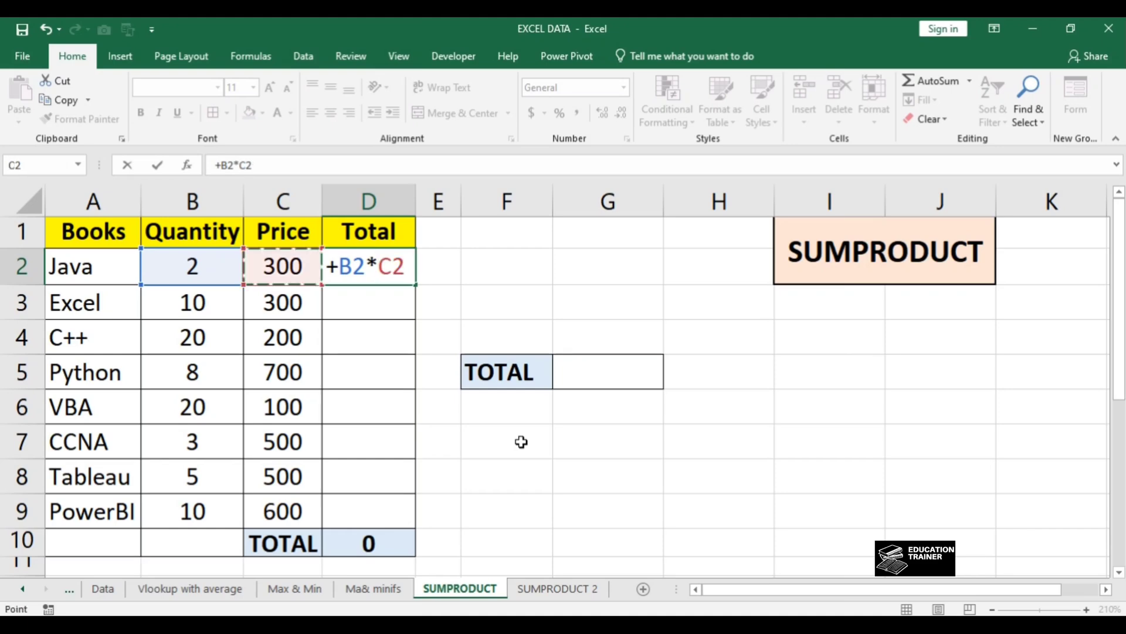
key("Return")
key("Up")
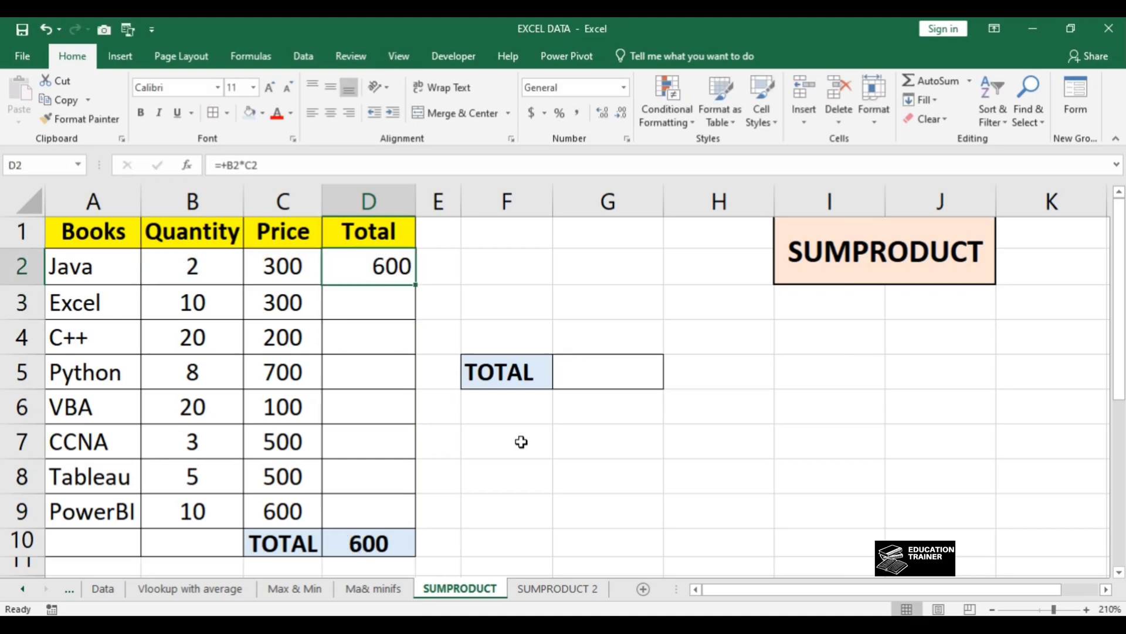
Step: Copy the D2 formula down the Total column through D9 for the remaining books
key("ctrl+c")
key("Left")
key("ctrl+Down")
key("Right")
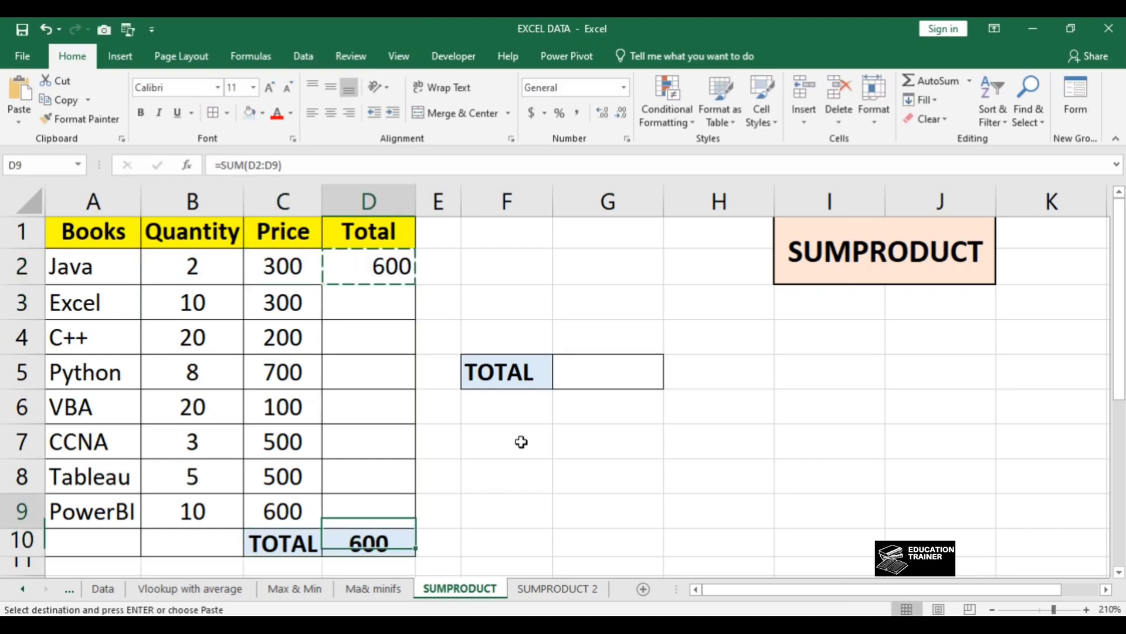
key("Up")
key("ctrl+shift+Up")
key("Return")
Step: Review the filled Total column and its sum in D10, and inspect the formula in D2
key("Up")
key("Down")
key("ctrl+shift+Down")
key("shift+Up")
key("ctrl+Down")
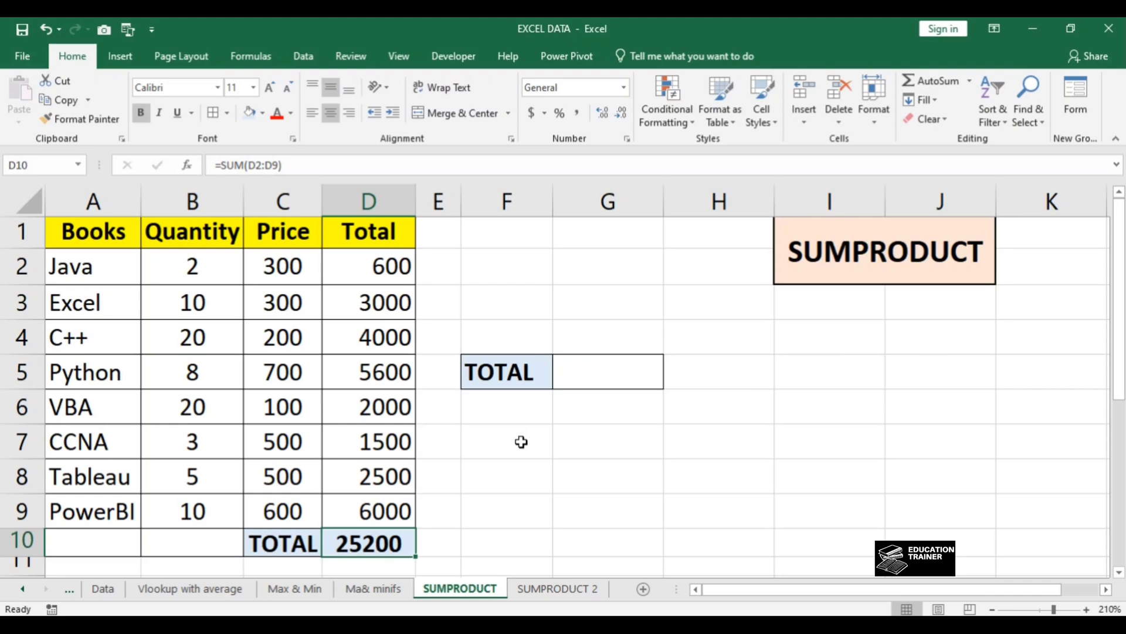
key("Up")
key("Up")
key("ctrl+Up")
key("Down")
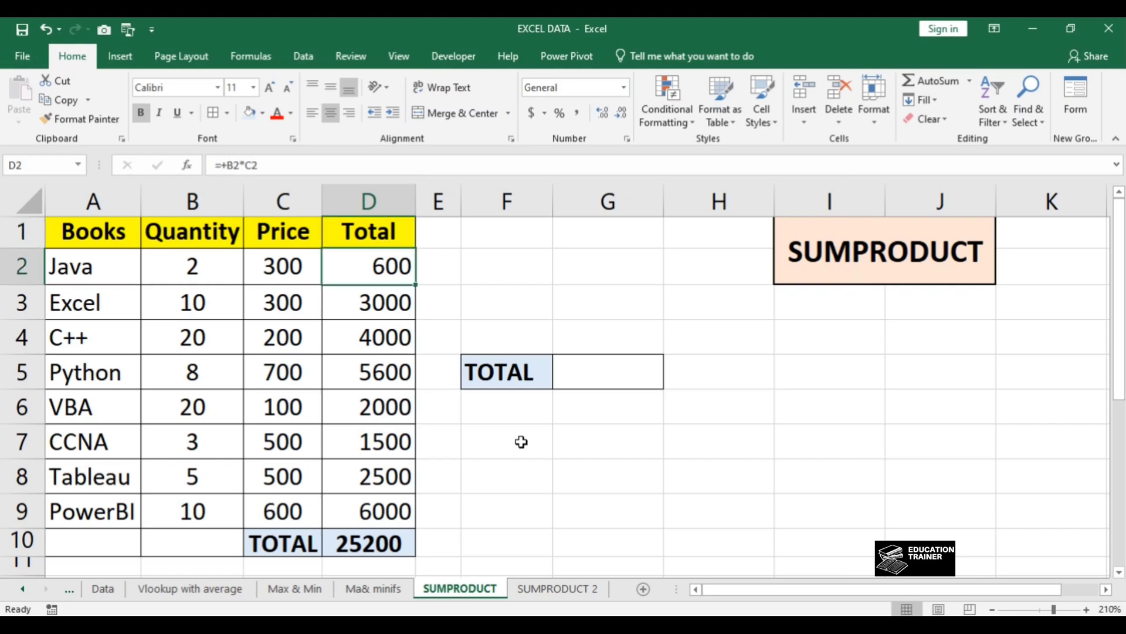
key("F2")
key("Return")
key("Up")
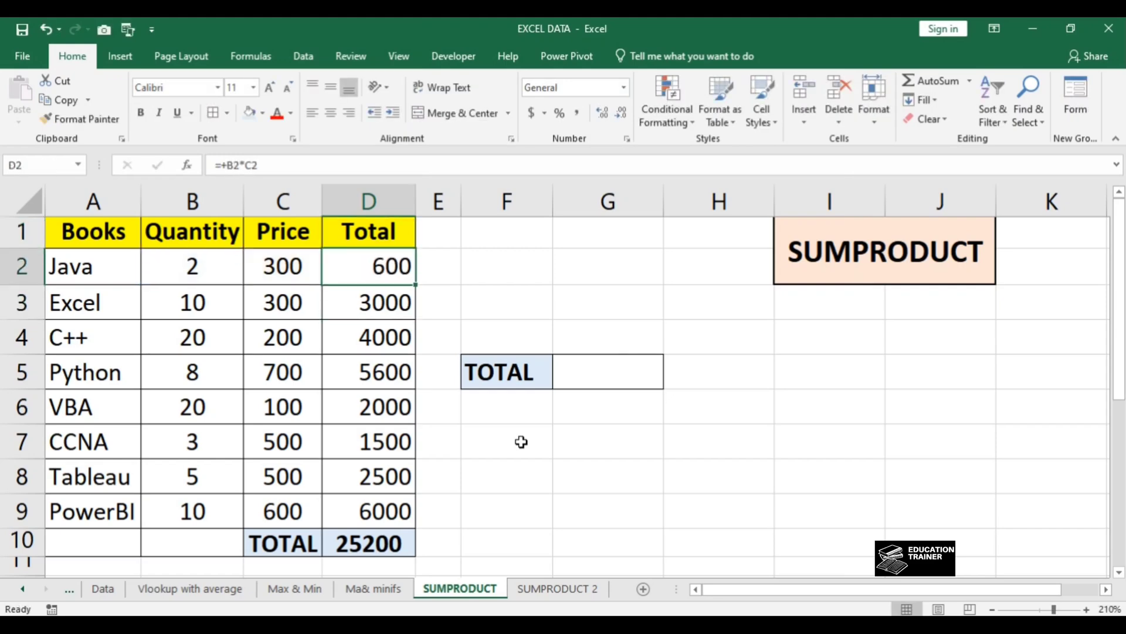
Step: Start a SUMPRODUCT formula in G5, beside the separate TOTAL label
key("Right")
key("Right")
key("Down")
key("Down")
key("Down")
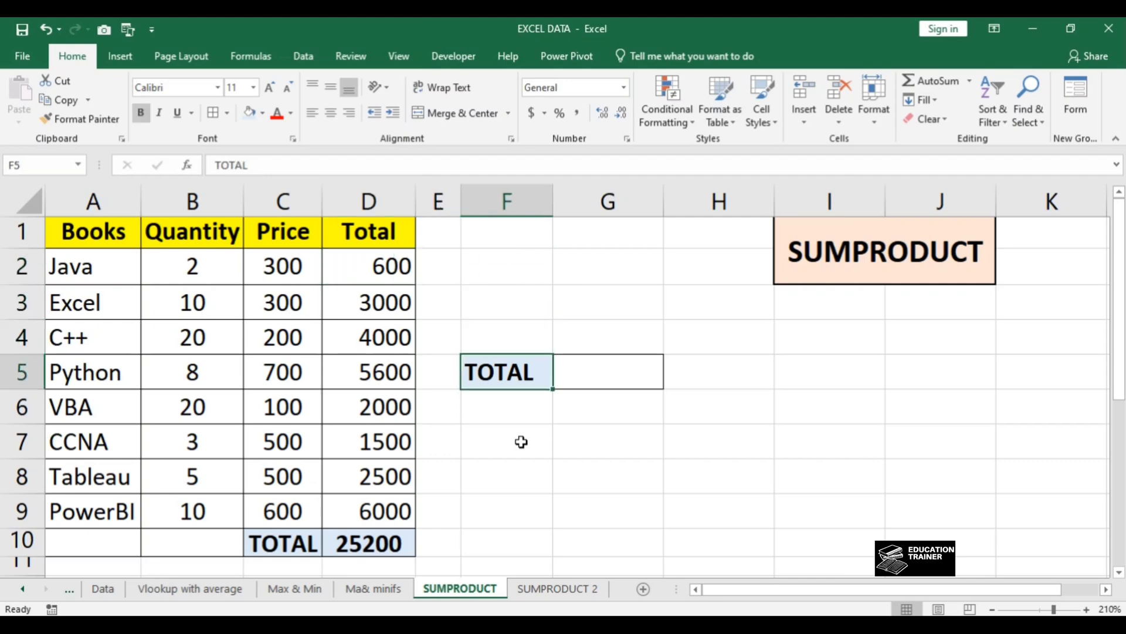
key("shift+Right")
key("Right")
key("Left")
key("Left")
key("Left")
key("Right")
key("Right")
key("Right")
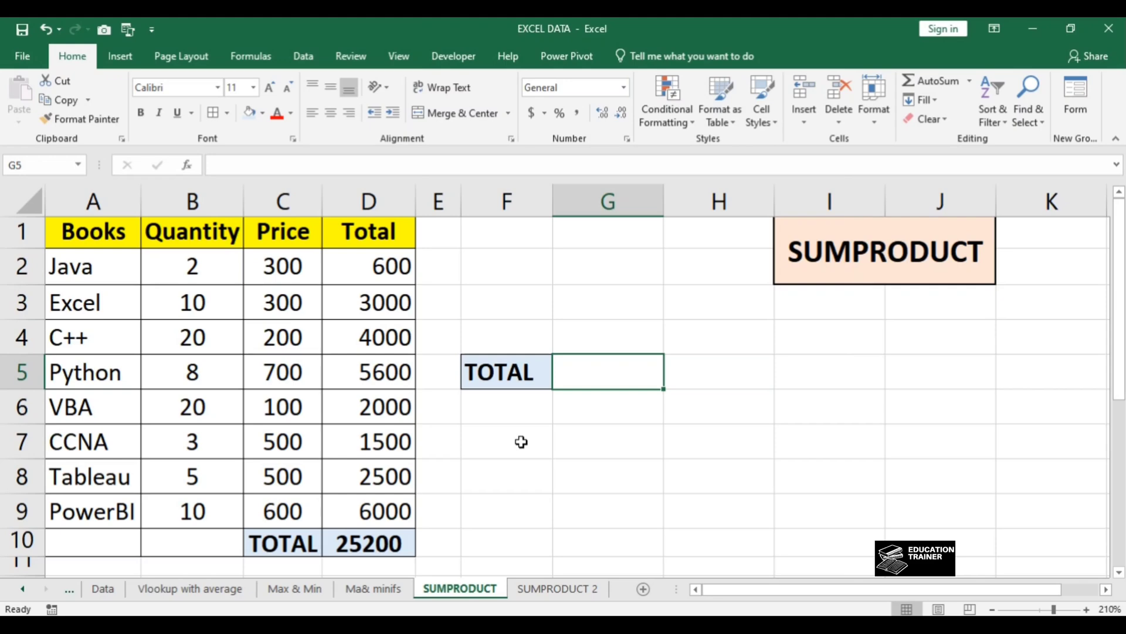
type("=sumpr")
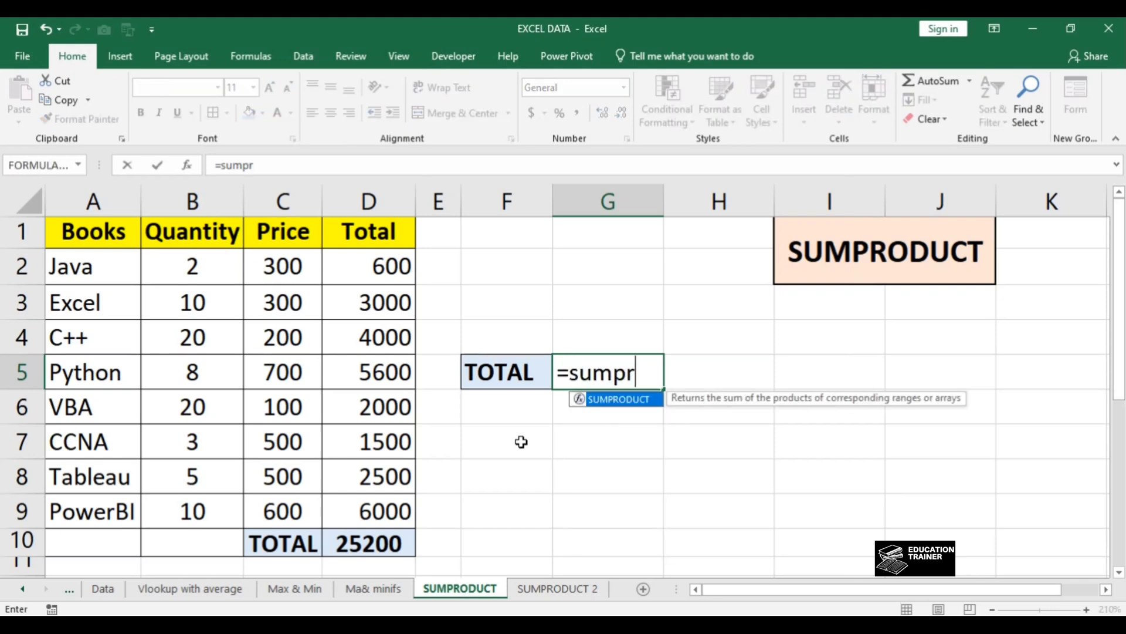
key("Tab")
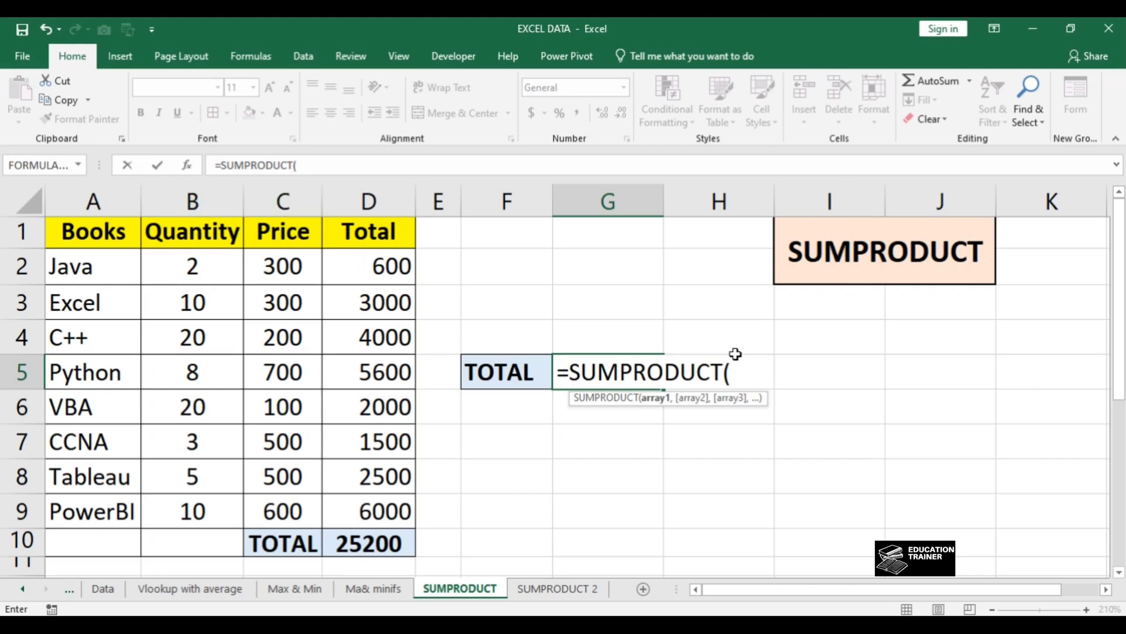
Step: Set the Quantity range as the first SUMPRODUCT array with absolute references, $B$2:$B$9
key("Left")
key("Left")
key("Left")
key("Left")
key("Left")
key("Left")
key("Up")
key("Up")
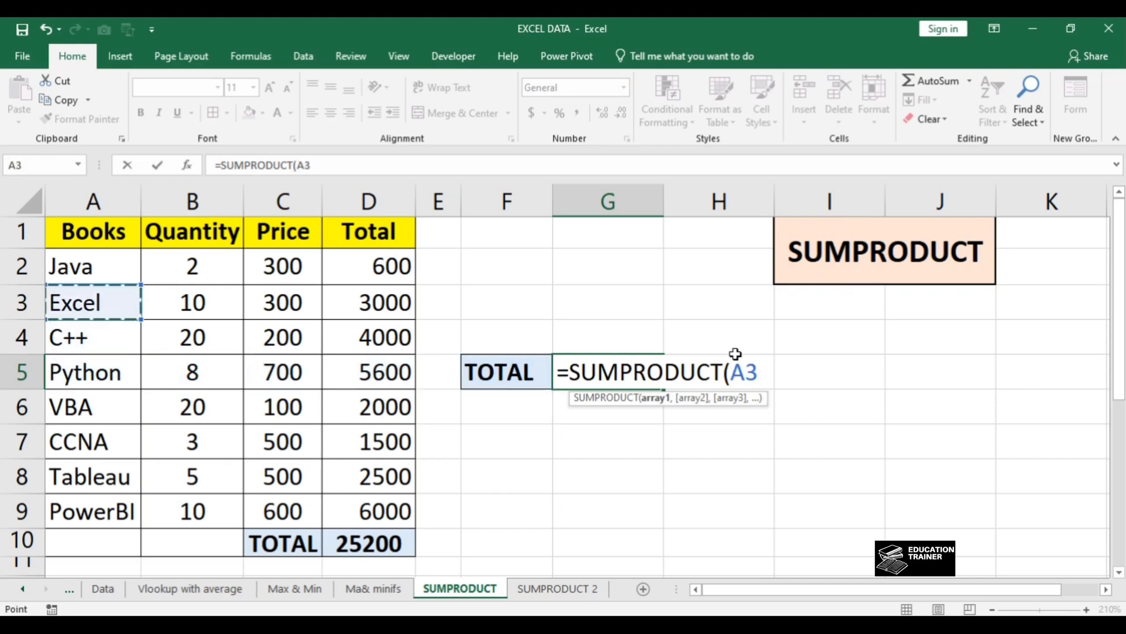
key("Right")
key("Up")
key("shift+Down")
key("shift+Down")
key("shift+Down")
key("shift+Down")
key("shift+Down")
key("shift+Down")
key("shift+Down")
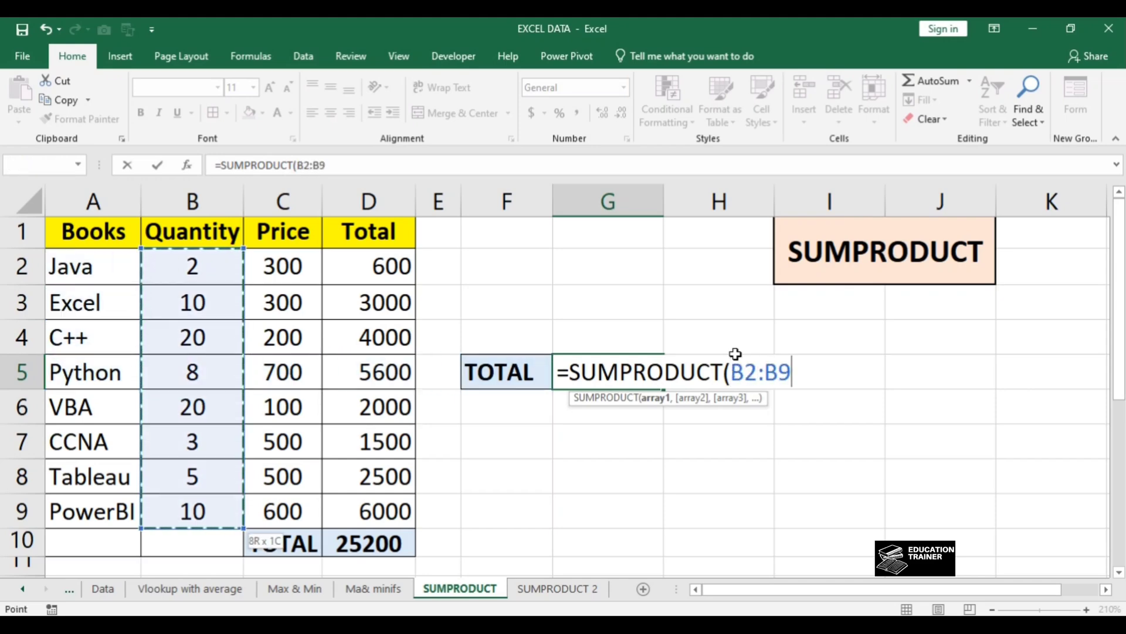
key("F4")
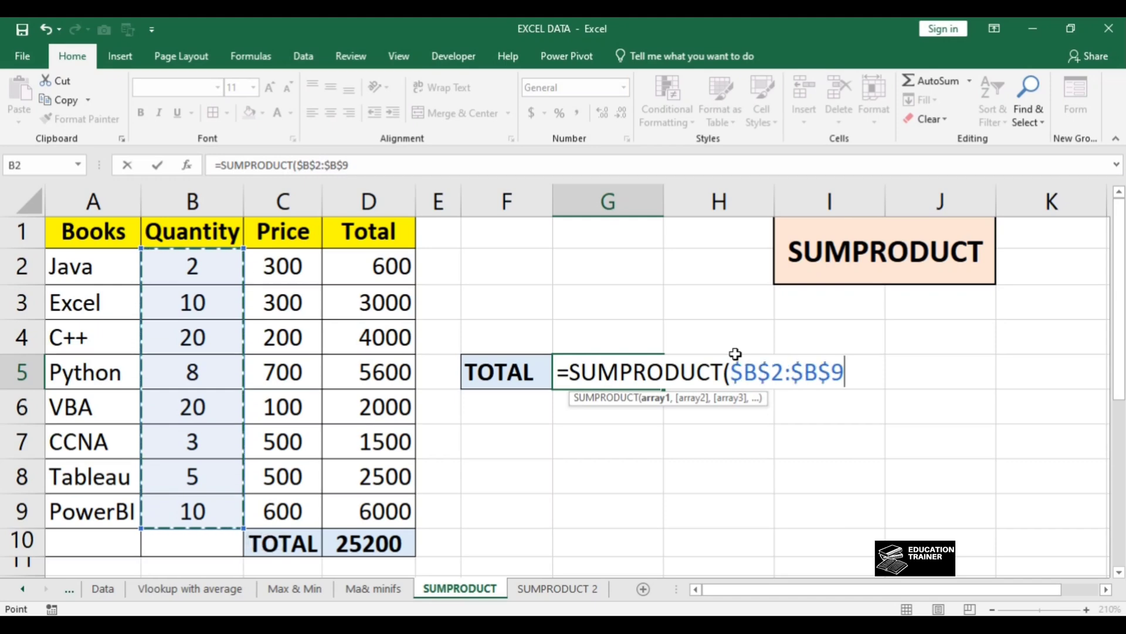
type(",")
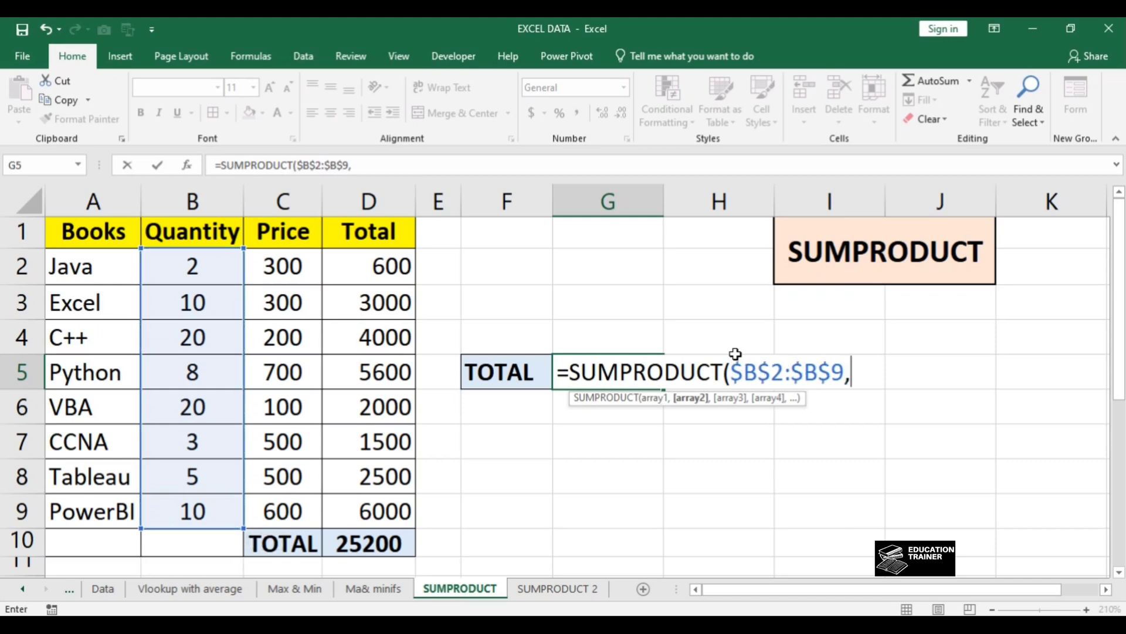
Step: Add the Price range $C$2:$C$9 as the second array and complete the SUMPRODUCT formula in G5
key("Left")
key("Left")
key("Left")
key("Left")
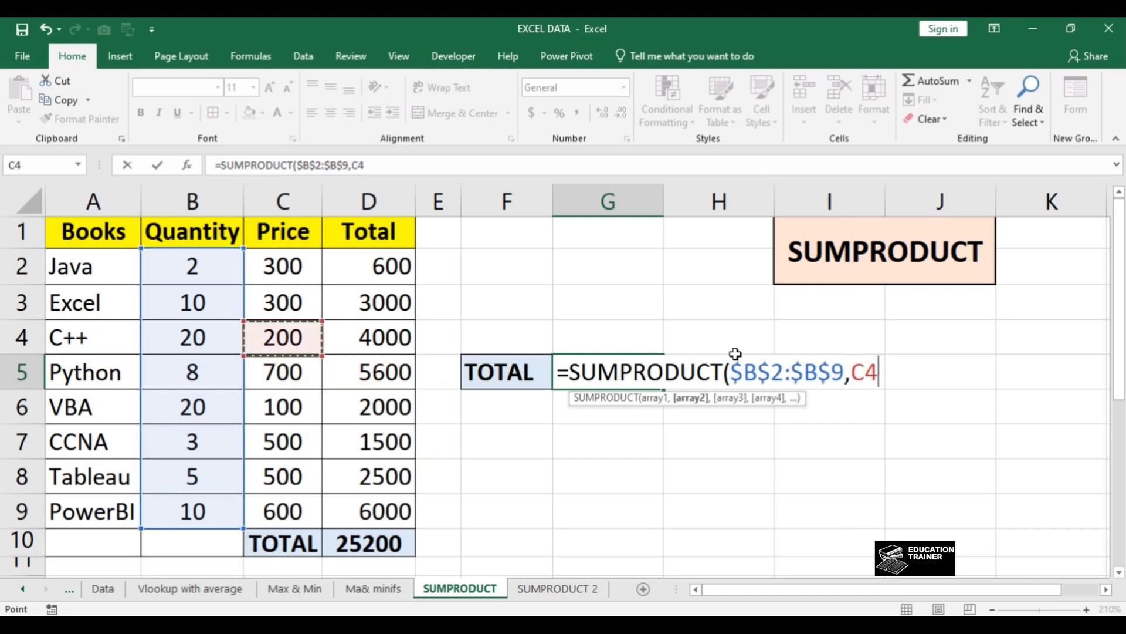
key("Up")
key("Up")
key("Up")
key("ctrl+shift+Down")
key("shift+Up")
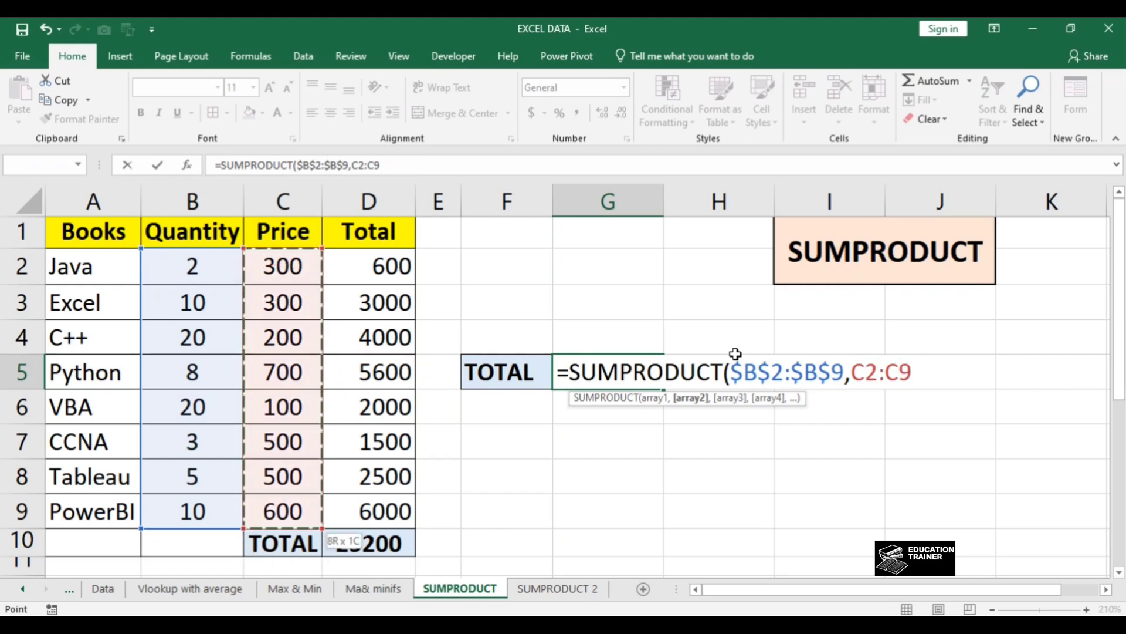
key("F4")
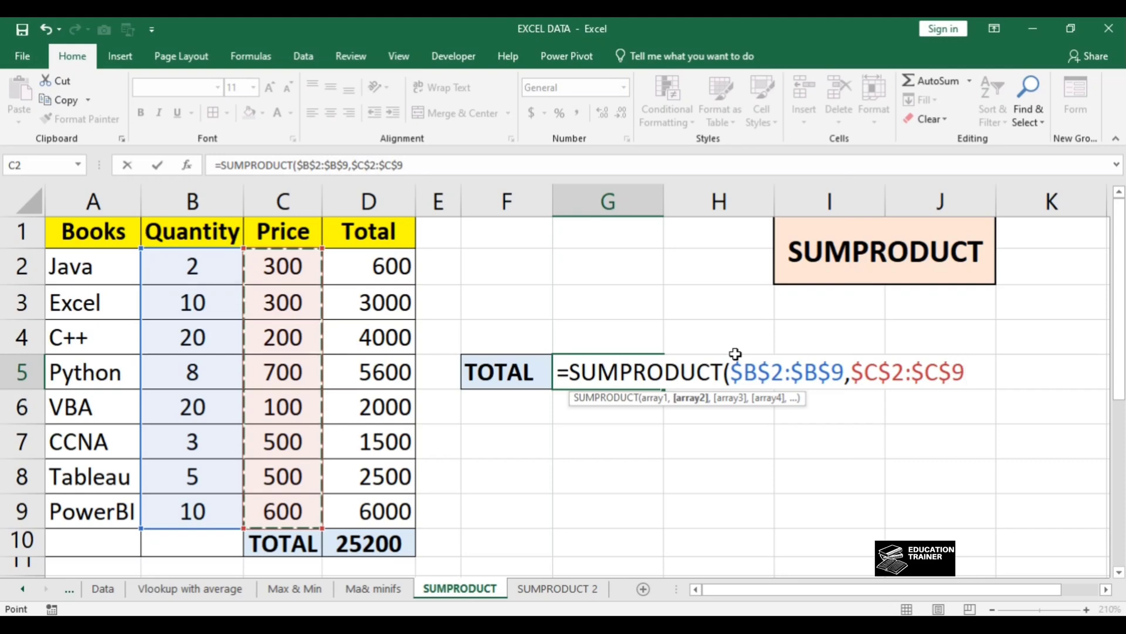
type(")")
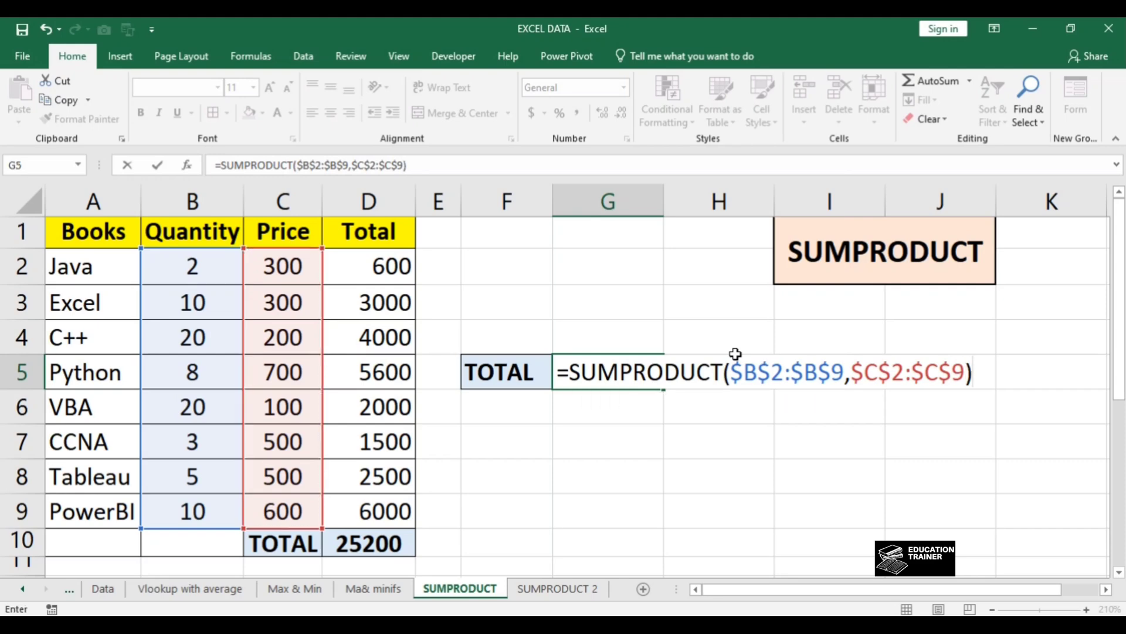
key("Return")
key("Up")
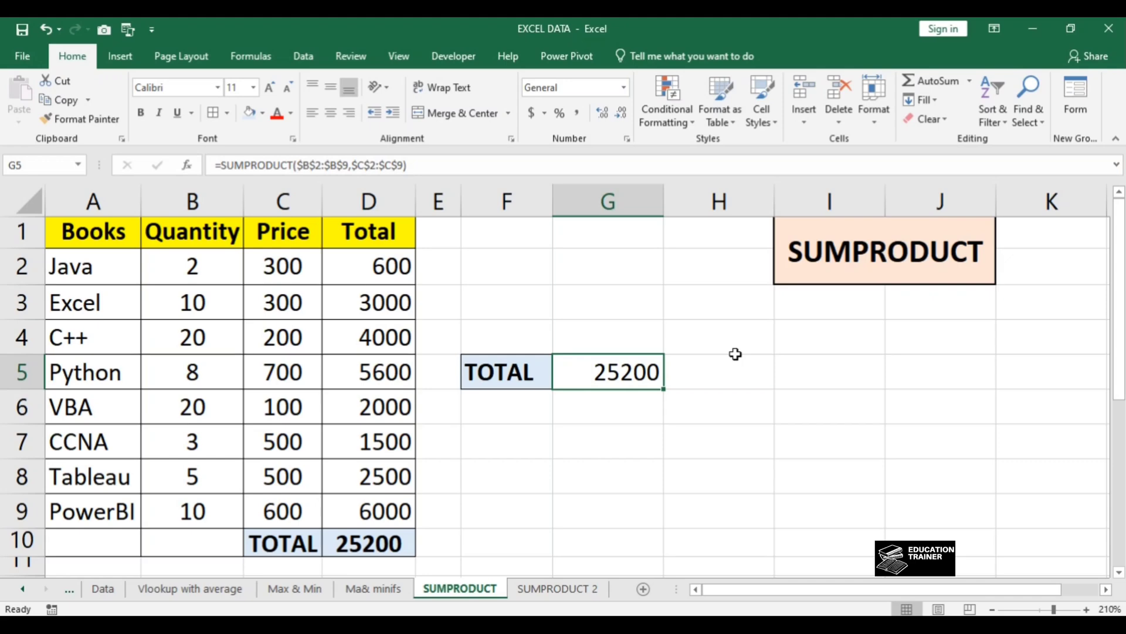
Step: Review the Total column against G5 and inspect the ranges used by the SUMPRODUCT formula
key("Left")
key("Left")
key("Left")
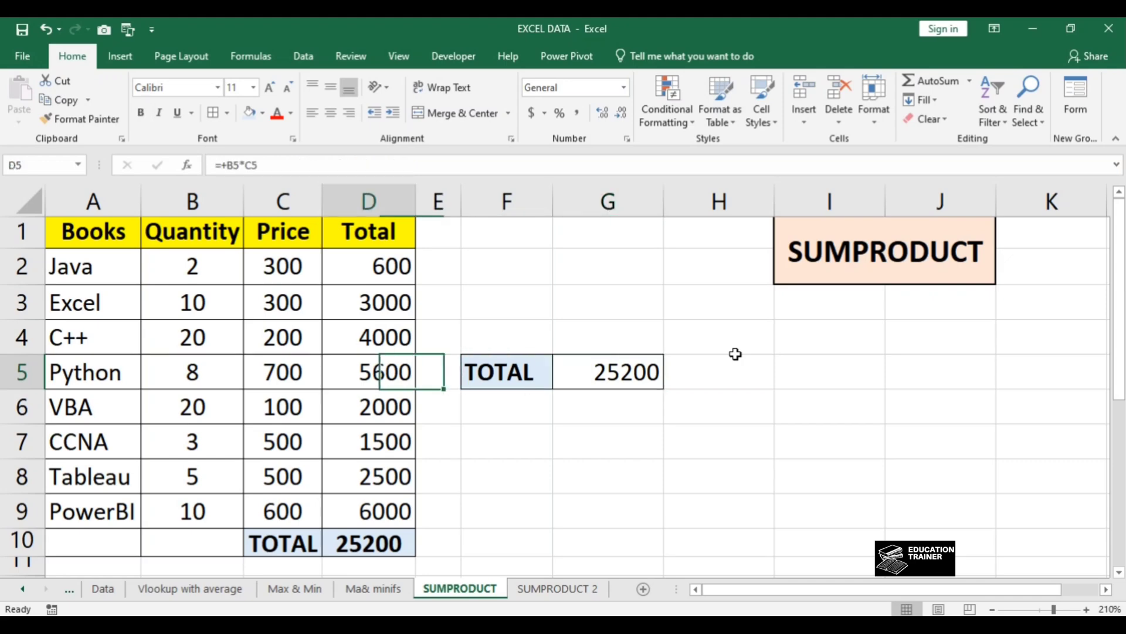
key("Up")
key("Up")
key("Right")
key("Right")
key("Right")
key("Down")
key("Down")
key("F2")
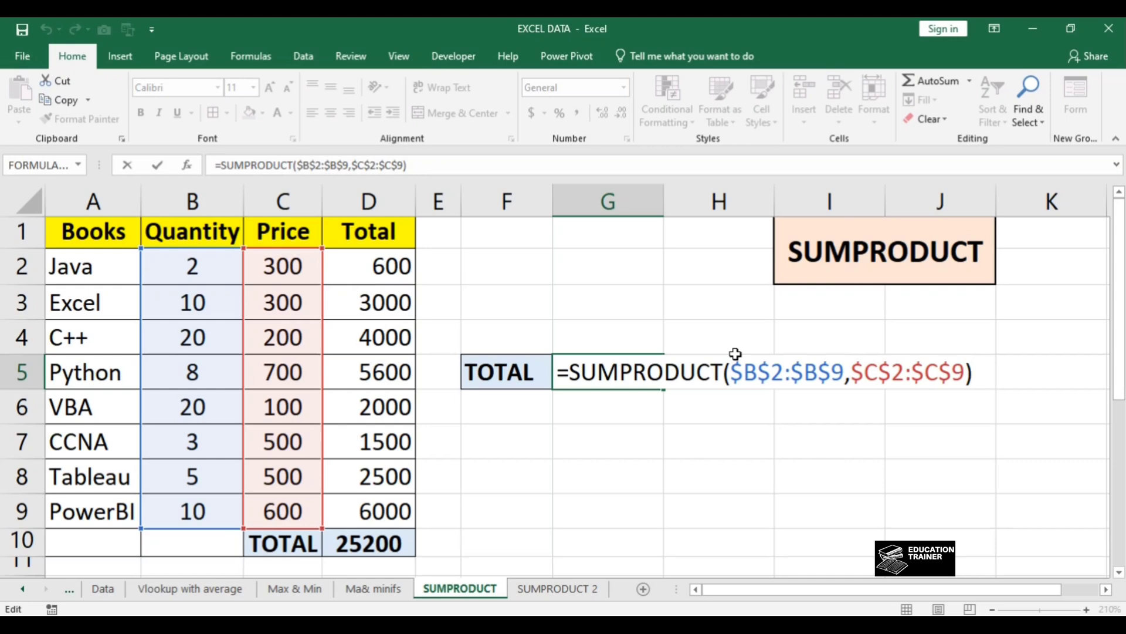
key("Return")
key("Up")
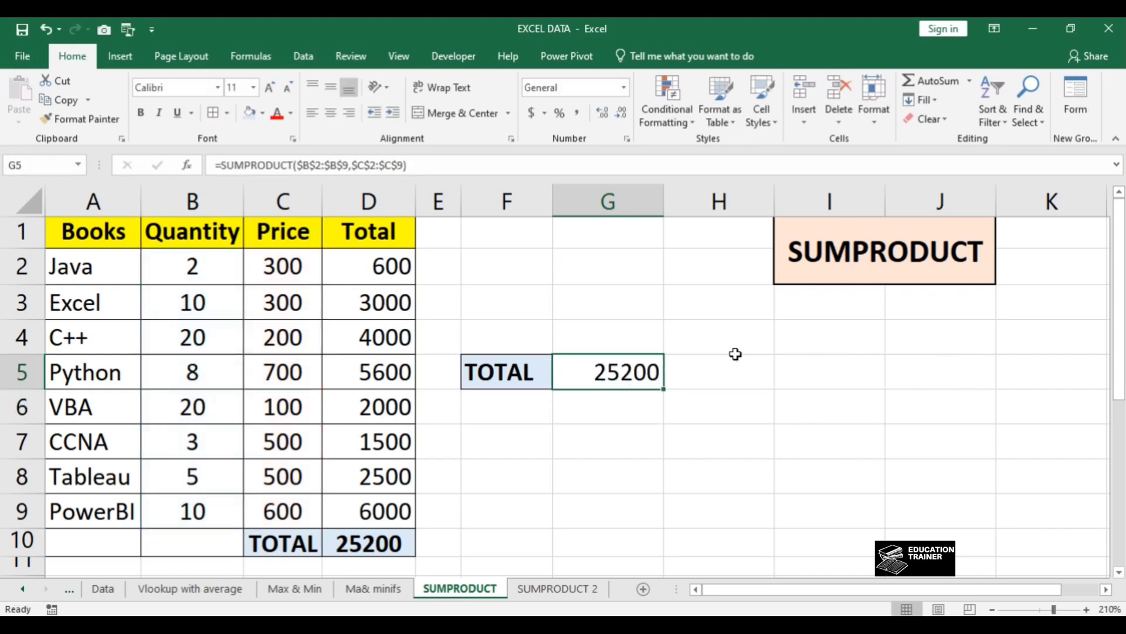
key("F2")
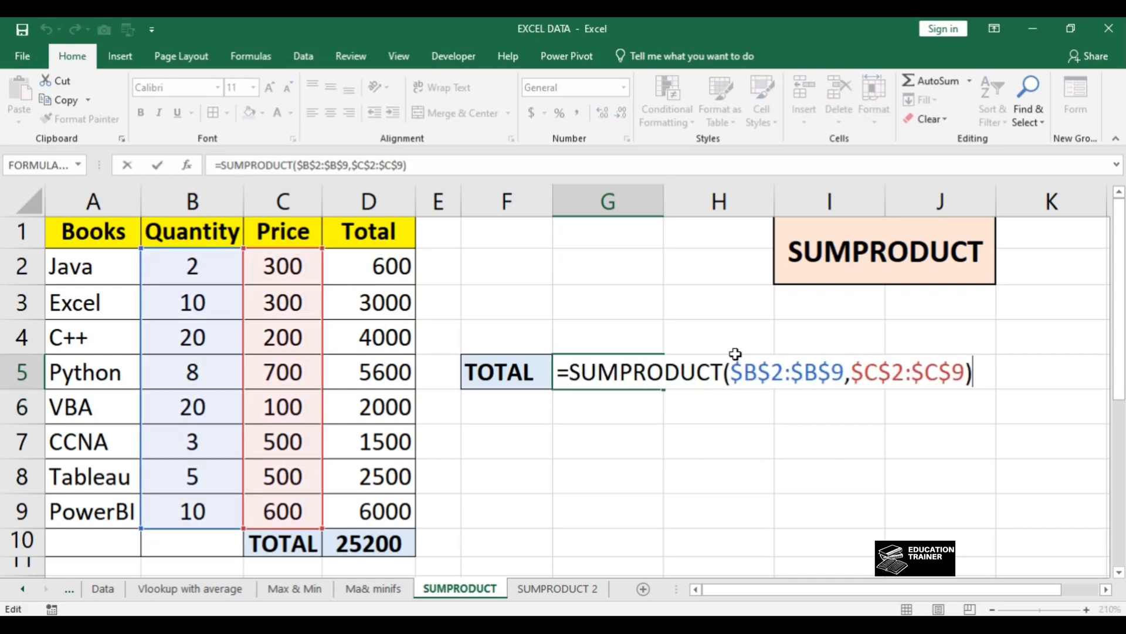
key("Return")
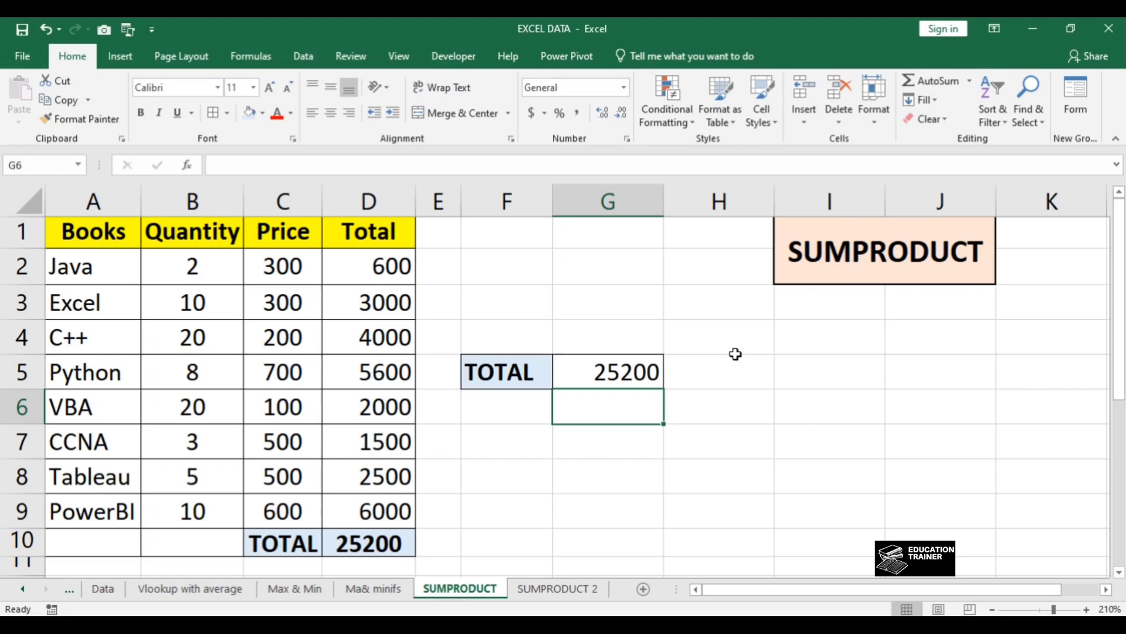
Step: Switch to the SUMPRODUCT 2 sheet and go to cell A1 of its zone-wise books table
key("ctrl+Page_Down")
key("Left")
key("Right")
key("Right")
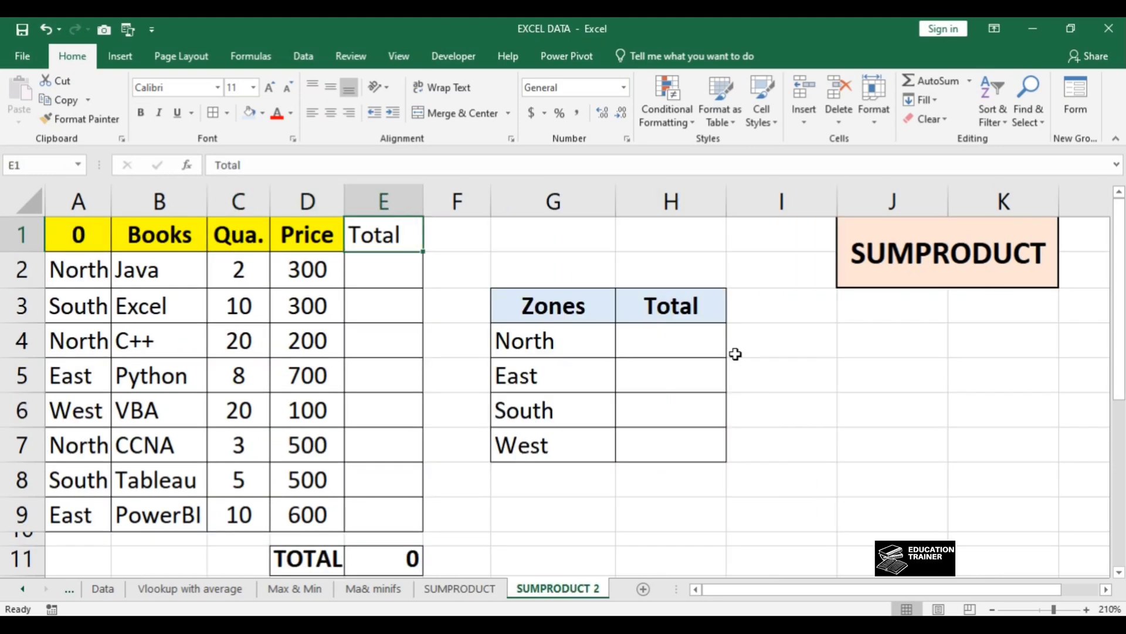
key("ctrl+Home")
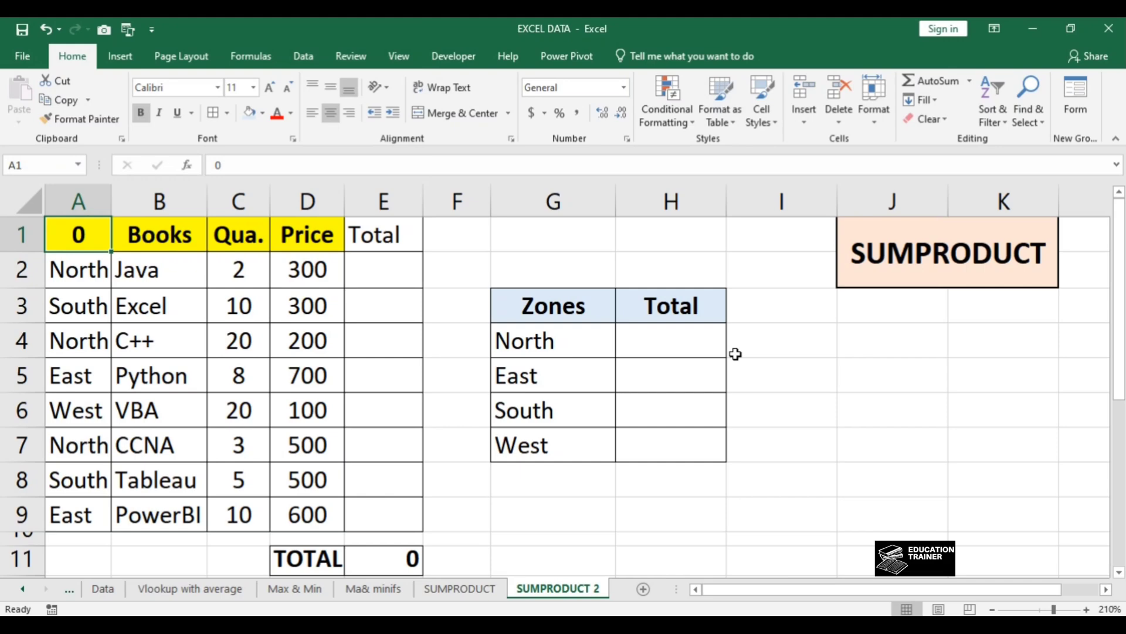
Step: Set the header in cell A1 of the books table to "Zones"
type("Zones")
key("Return")
key("Up")
key("Down")
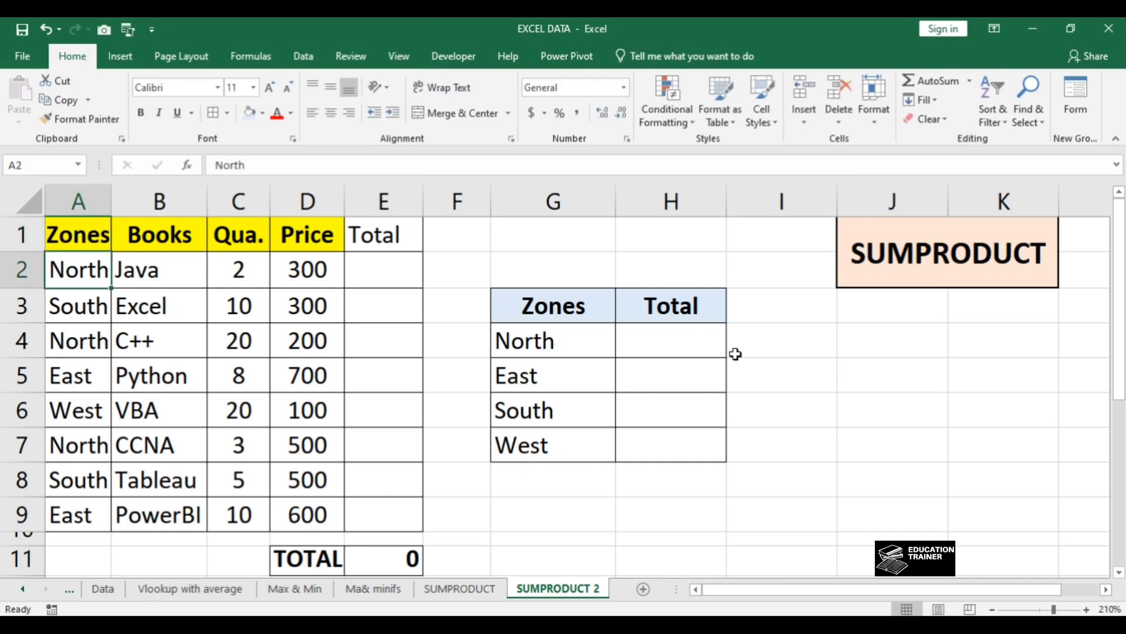
Step: Examine the Java row of the books table and the zone summary table, including North and its Total cell
key("Right")
key("Right")
key("Right")
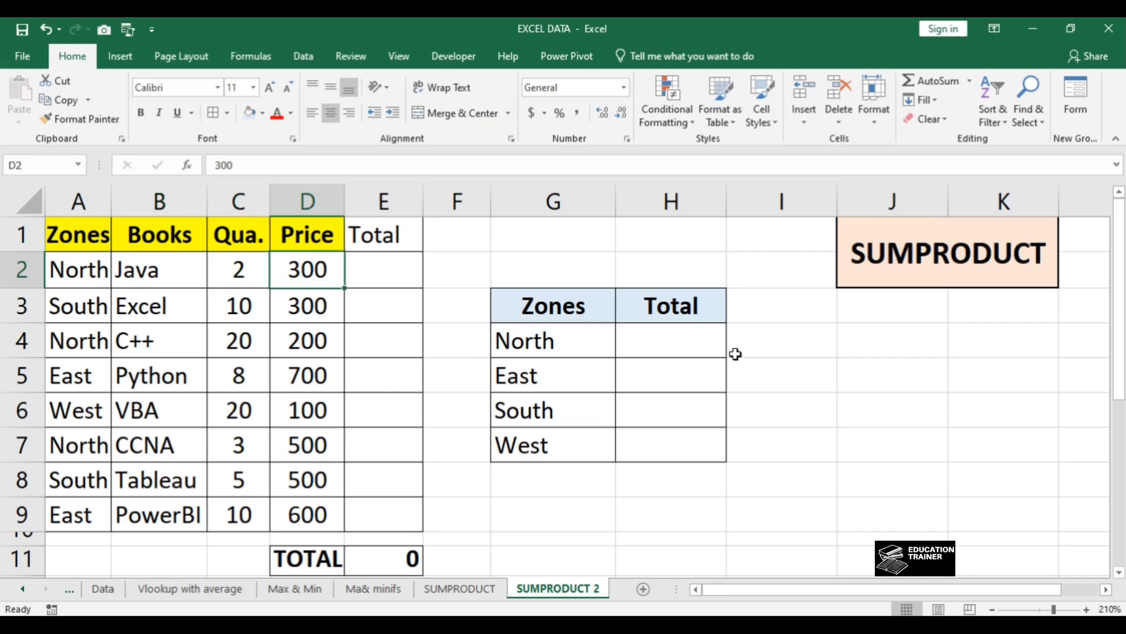
key("Right")
key("Right")
key("Right")
key("Down")
key("Down")
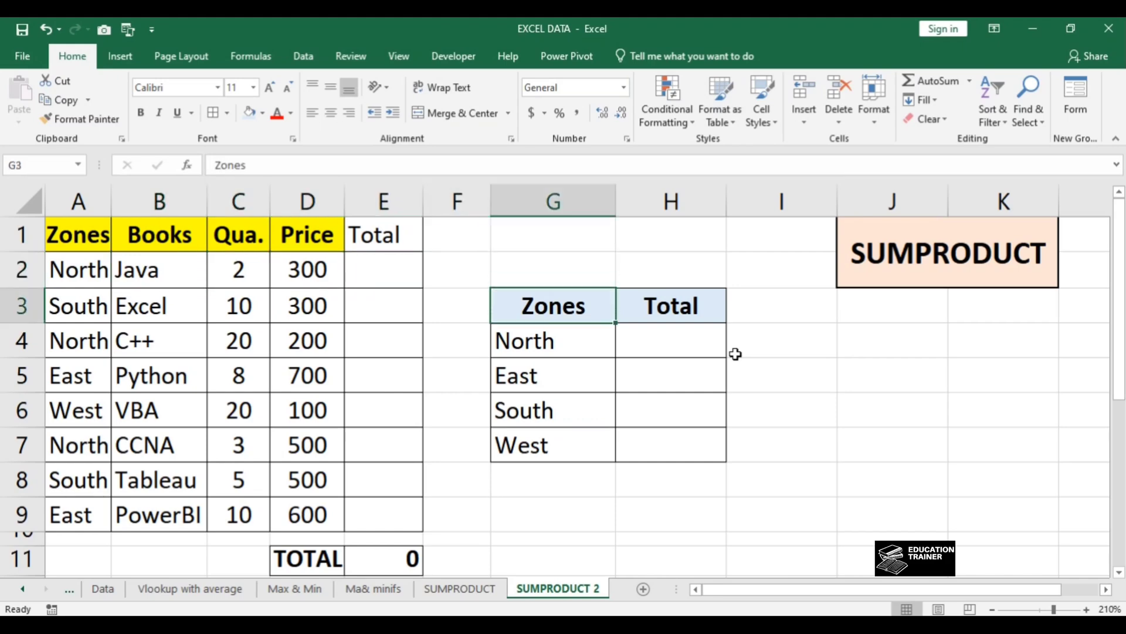
key("ctrl+shift+Down")
key("Right")
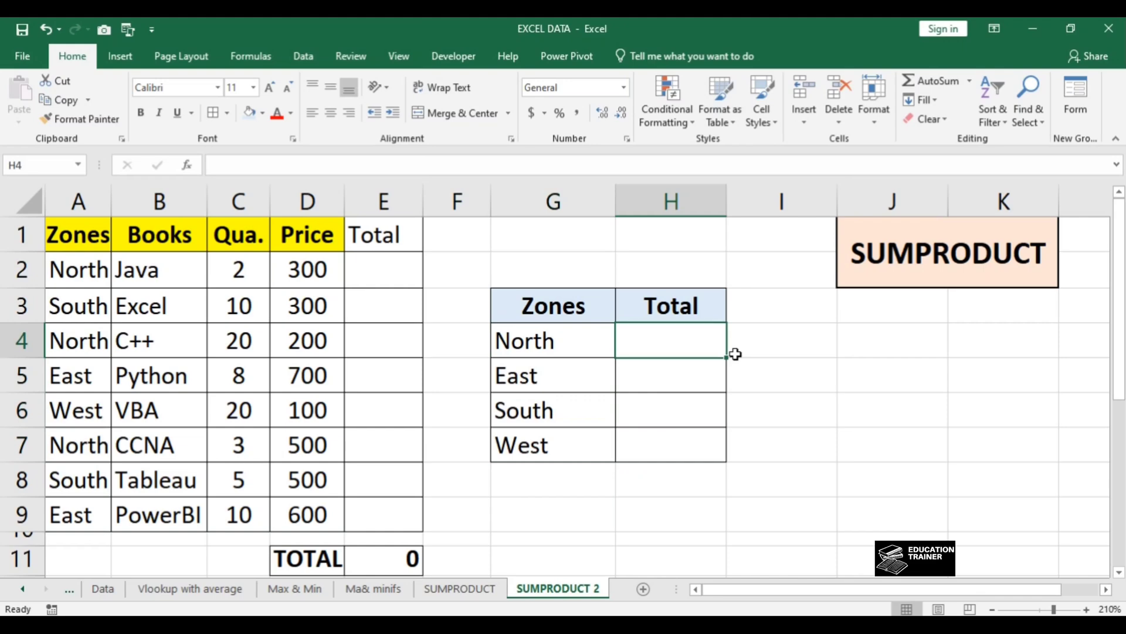
key("Left")
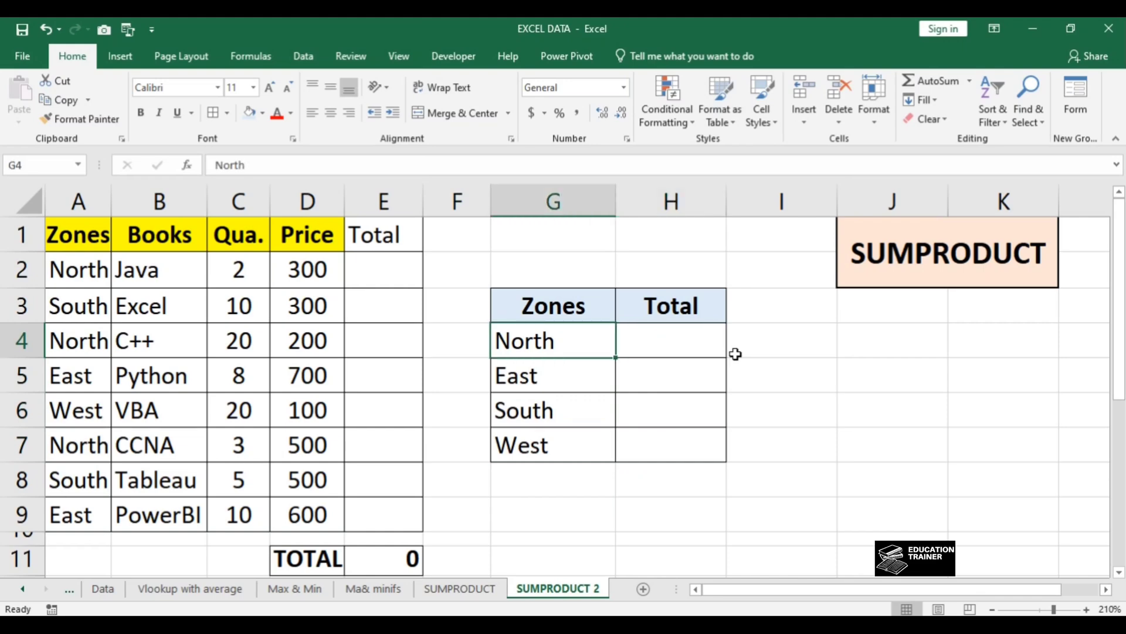
key("Right")
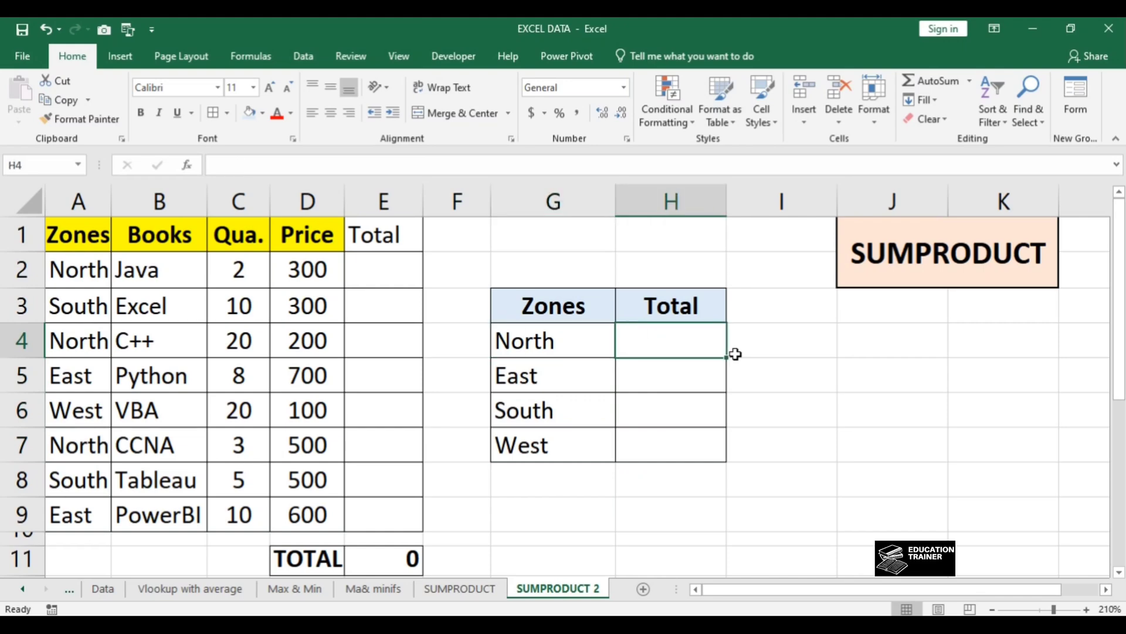
Step: Enter the formula +C2*D2 in cell E2 to multiply the Java row's quantity by its price
key("Left")
key("Left")
key("Left")
key("Left")
key("Up")
key("Right")
key("Up")
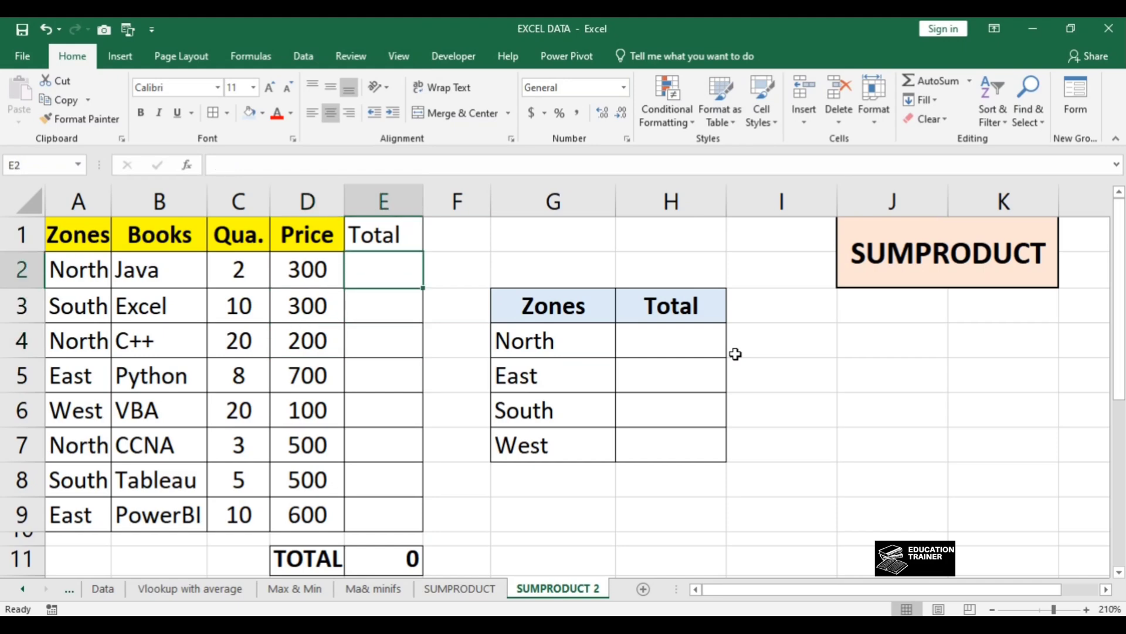
type("+")
key("Left")
key("Left")
type("*")
key("Left")
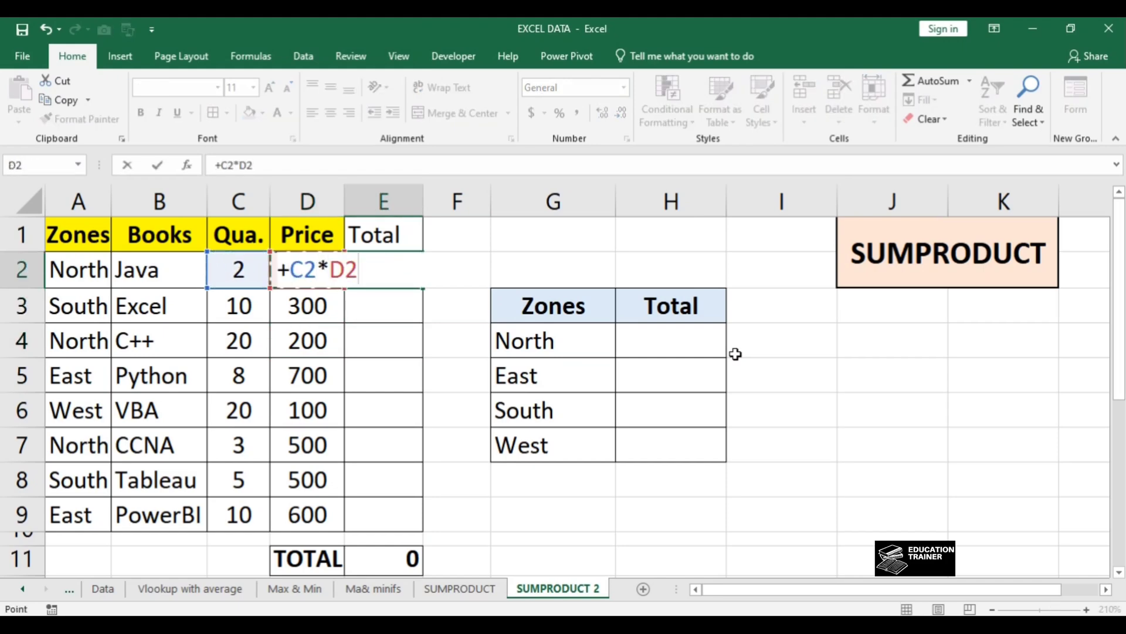
key("ctrl+Return")
Step: Copy the E2 total formula down the Total column through E9
key("ctrl+c")
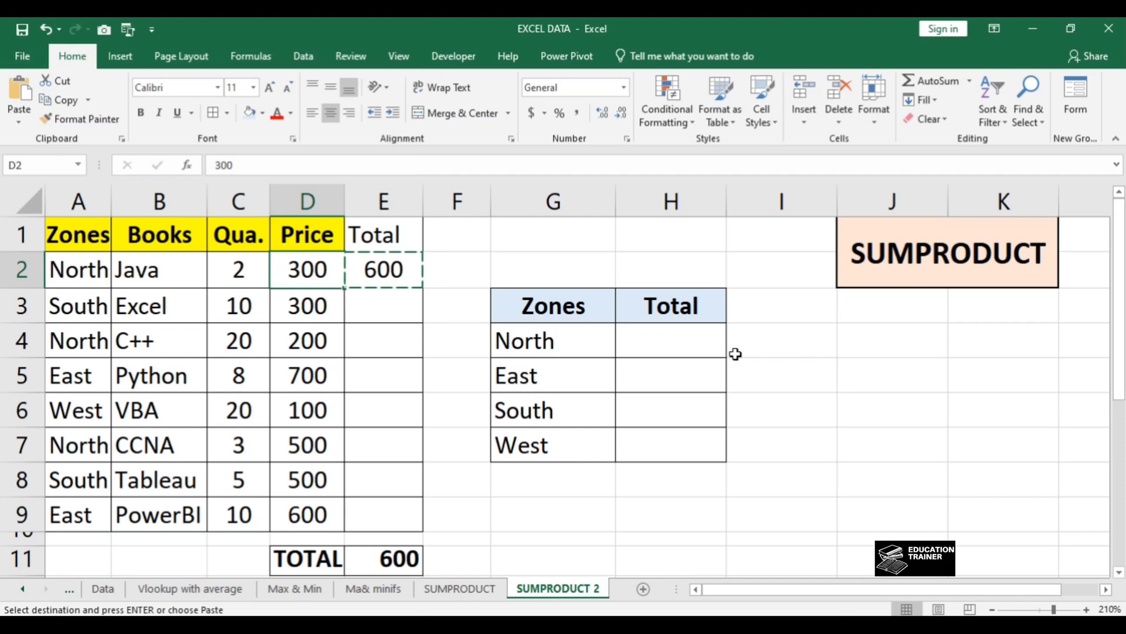
key("Down")
key("Down")
key("Down")
key("Down")
key("Down")
key("Down")
key("Down")
key("ctrl+shift+Up")
key("ctrl+v")
key("ctrl+Up")
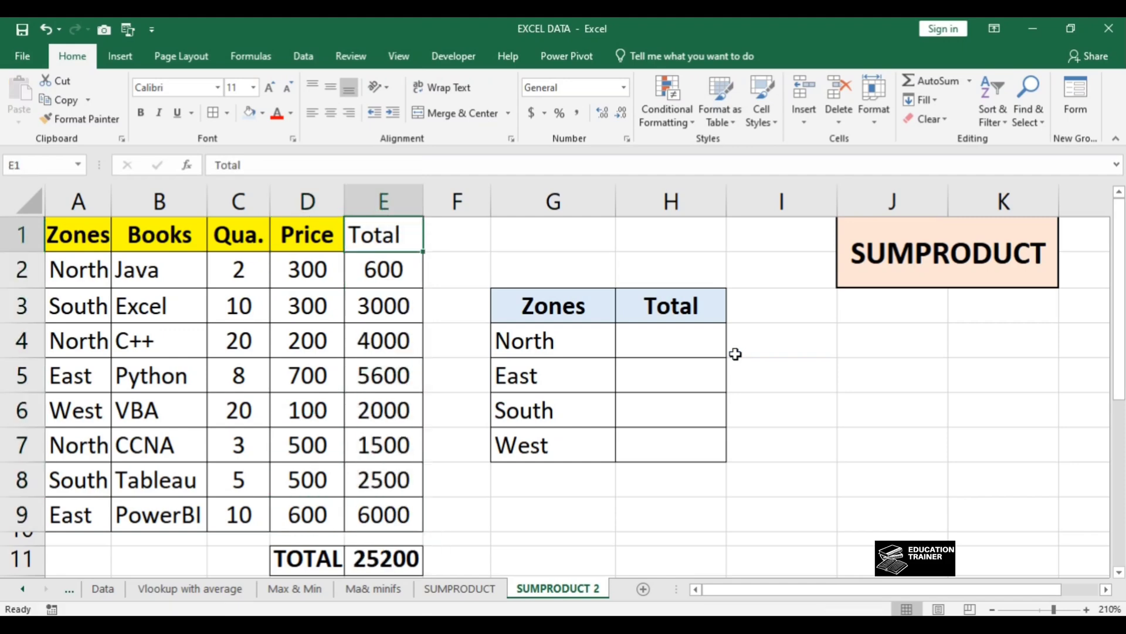
Step: Turn on filters for the books table header row and filter the Zones column to East
key("ctrl+Left")
key("ctrl+shift+Right")
key("ctrl+shift+l")
key("alt+Down")
key("Down")
key("Down")
key("Down")
key("space")
key("Down")
key("space")
key("Return")
Step: Change the Zones column filter from East to North only
key("Down")
key("ctrl+Up")
key("alt+Down")
key("Down")
key("Down")
key("Down")
key("Down")
key("space")
key("Down")
key("space")
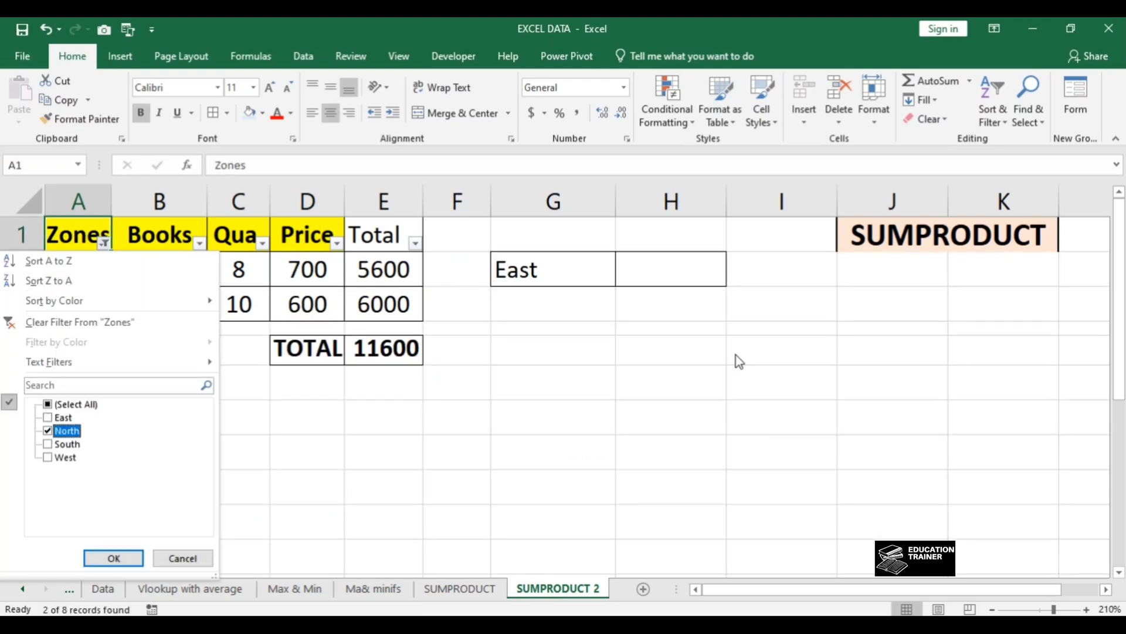
key("Return")
Step: Change the Zones column filter from North to South only
key("alt+Down")
key("Down")
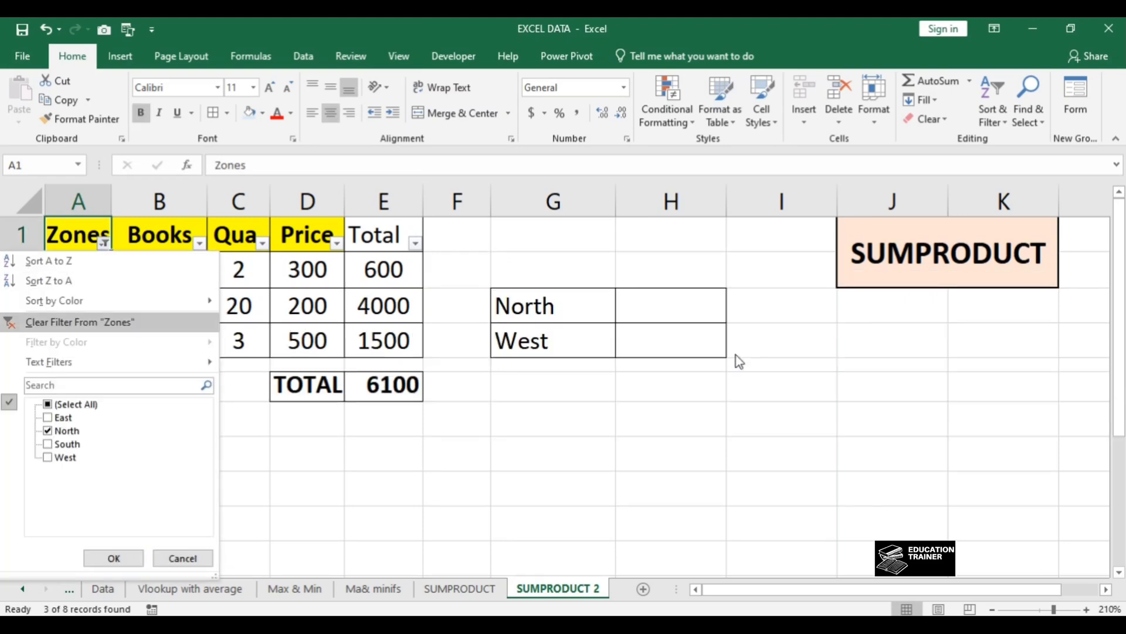
key("Down")
key("Down")
key("Down")
key("Down")
key("Down")
key("Down")
key("Down")
key("Down")
key("Up")
key("space")
key("Down")
key("space")
key("Return")
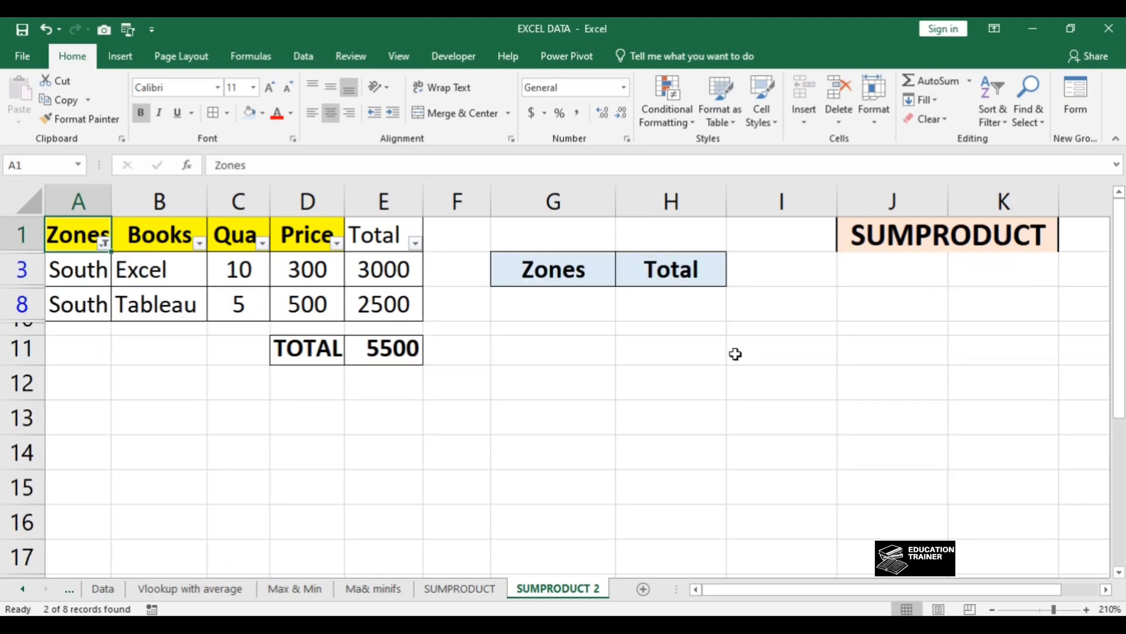
Step: Clear the filter from the Zones column
key("alt+Down")
key("Down")
key("Down")
key("Return")
Step: Review the books table columns from Books through Quantity and Price to the Total helper column
key("Right")
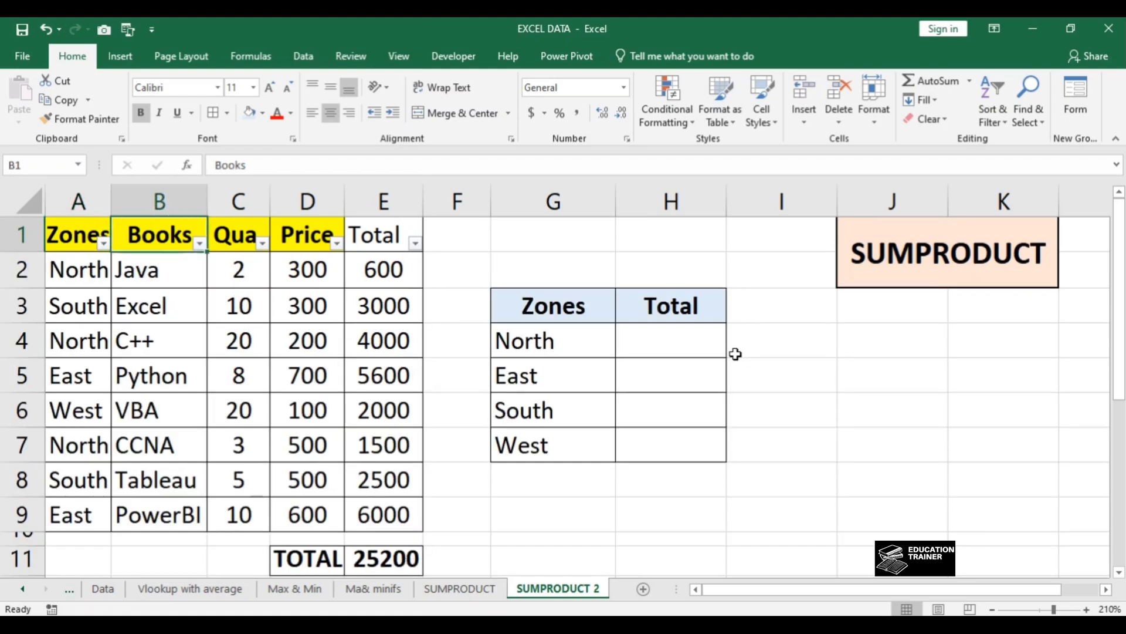
key("Right")
key("Right")
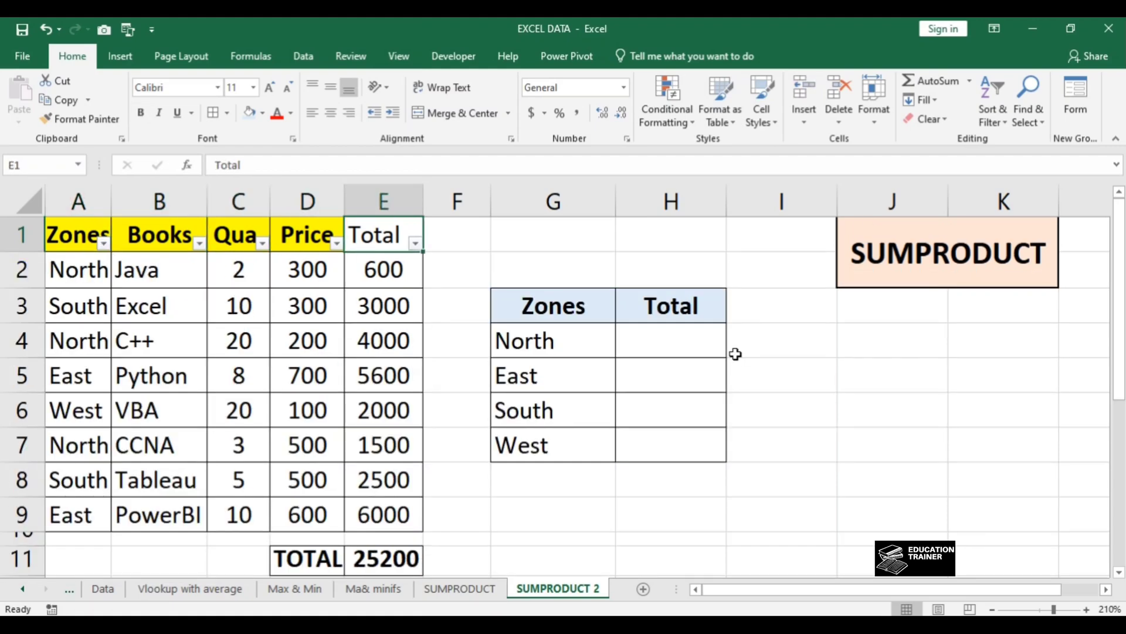
key("Left")
key("Left")
key("Left")
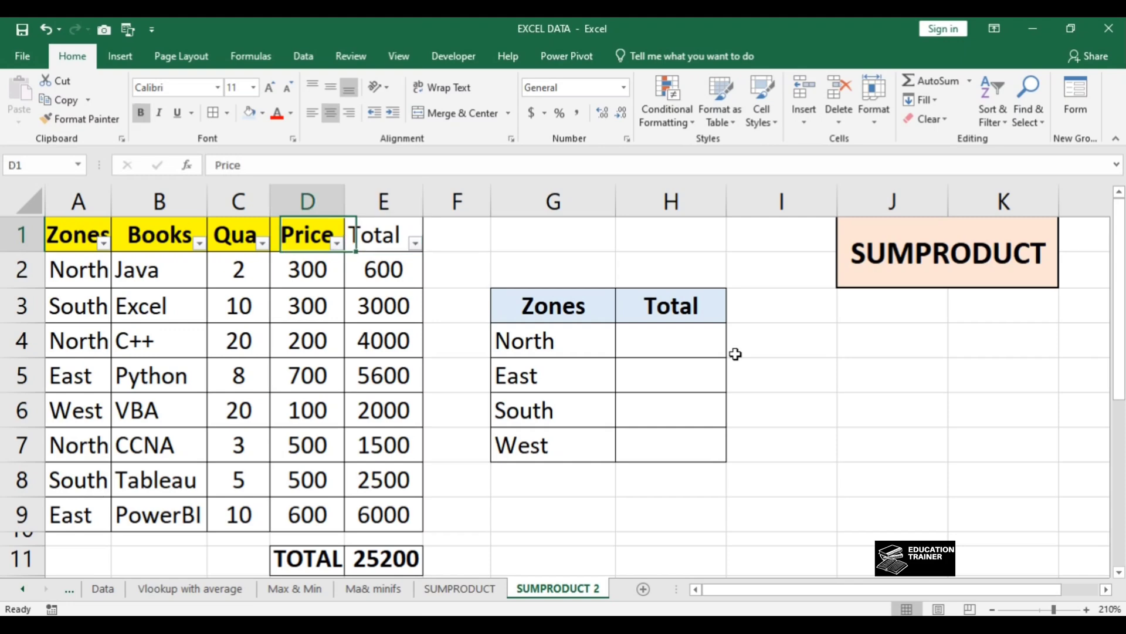
key("Left")
key("Right")
key("Right")
key("Right")
key("Right")
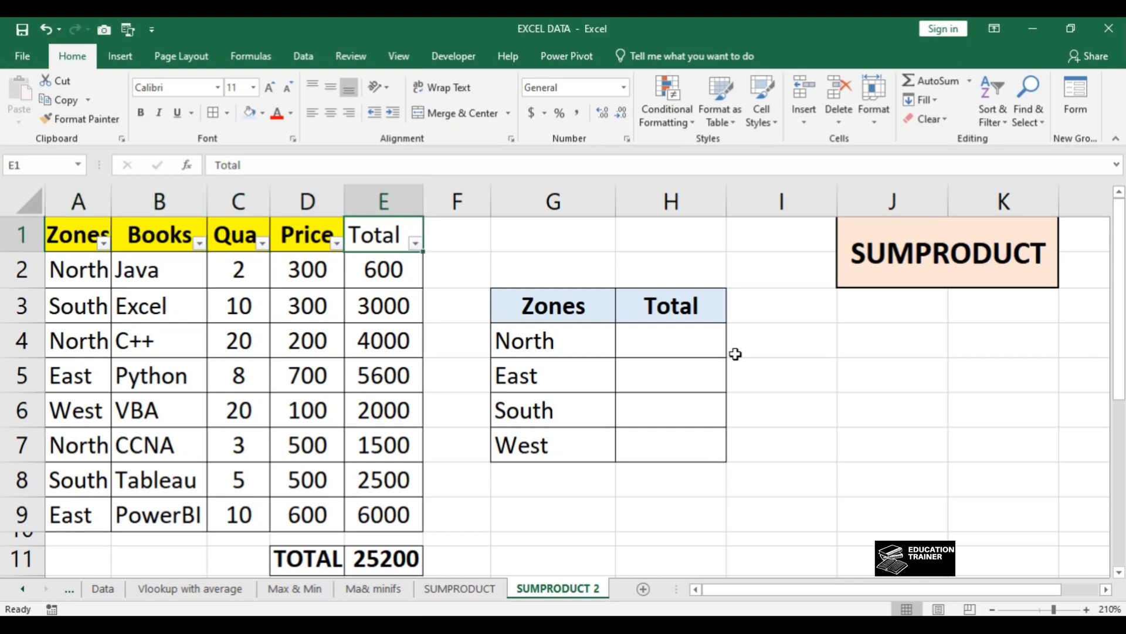
Step: Delete the row totals in E2:E9
key("Down")
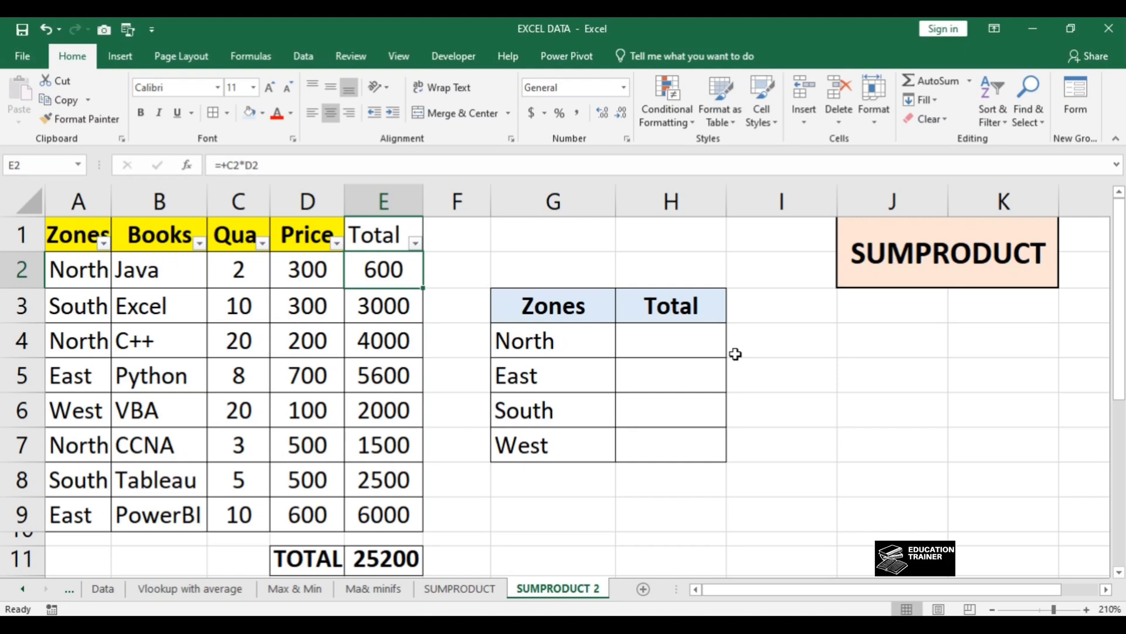
key("ctrl+shift+Down")
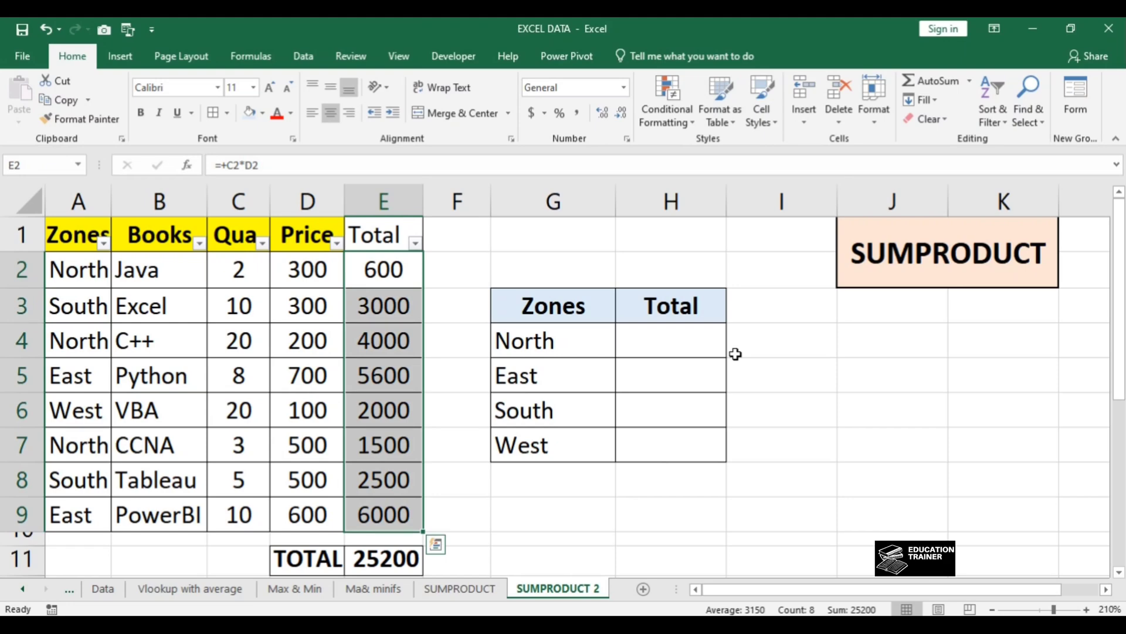
key("Delete")
Step: Start a SUMPRODUCT formula in cell H4, the Total cell for the North zone
key("Up")
key("Right")
key("Right")
key("Right")
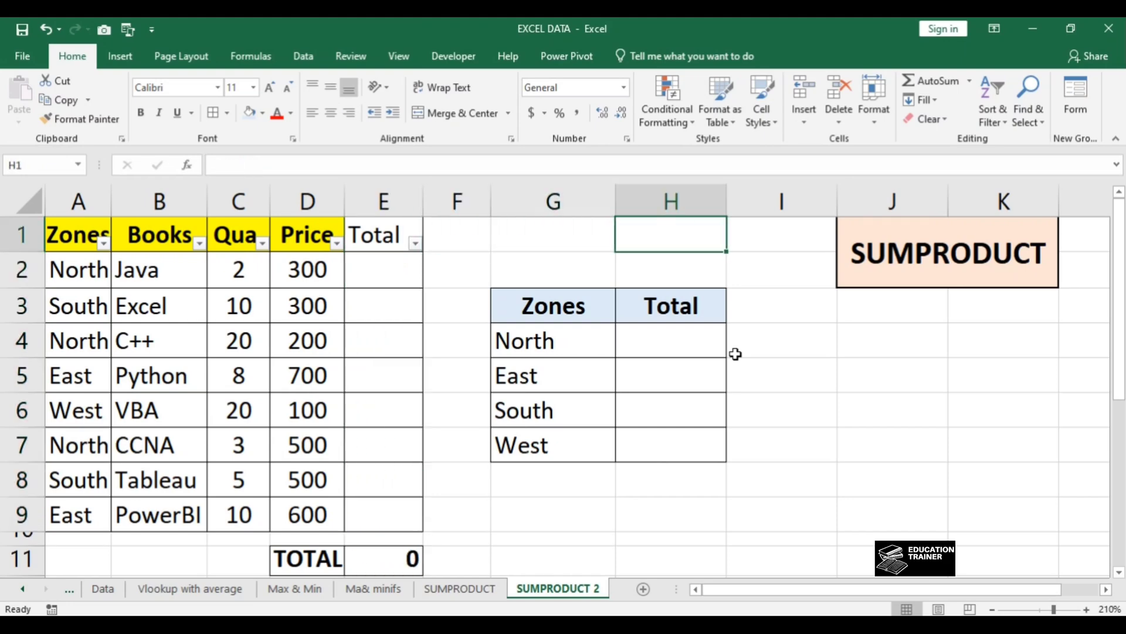
key("Down")
key("Down")
key("Left")
key("Down")
key("Right")
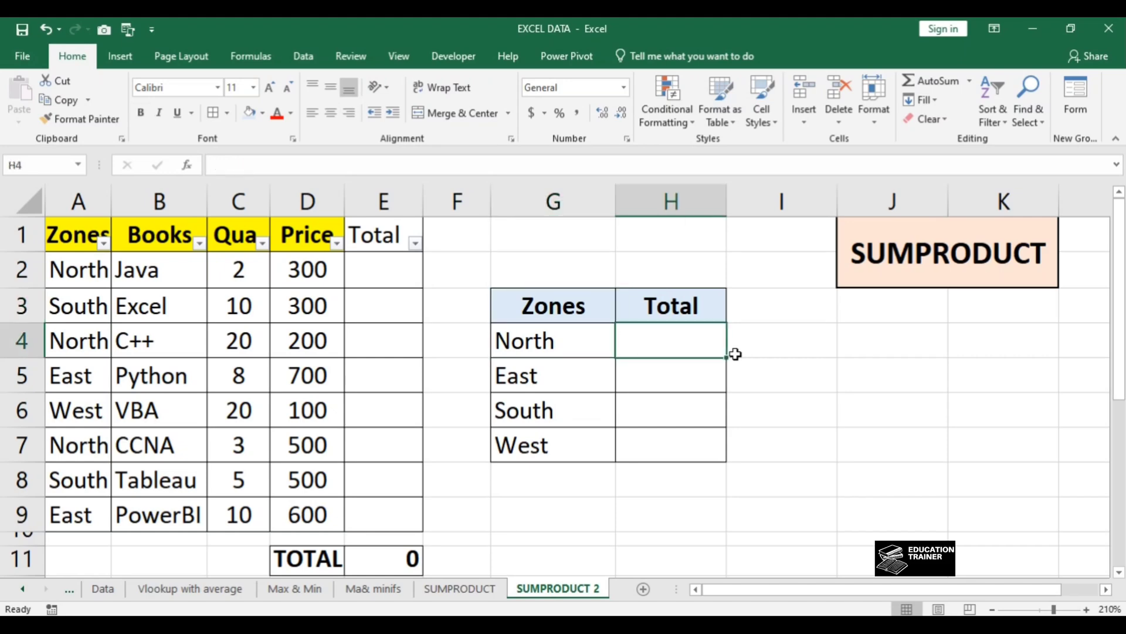
type("=sumpr")
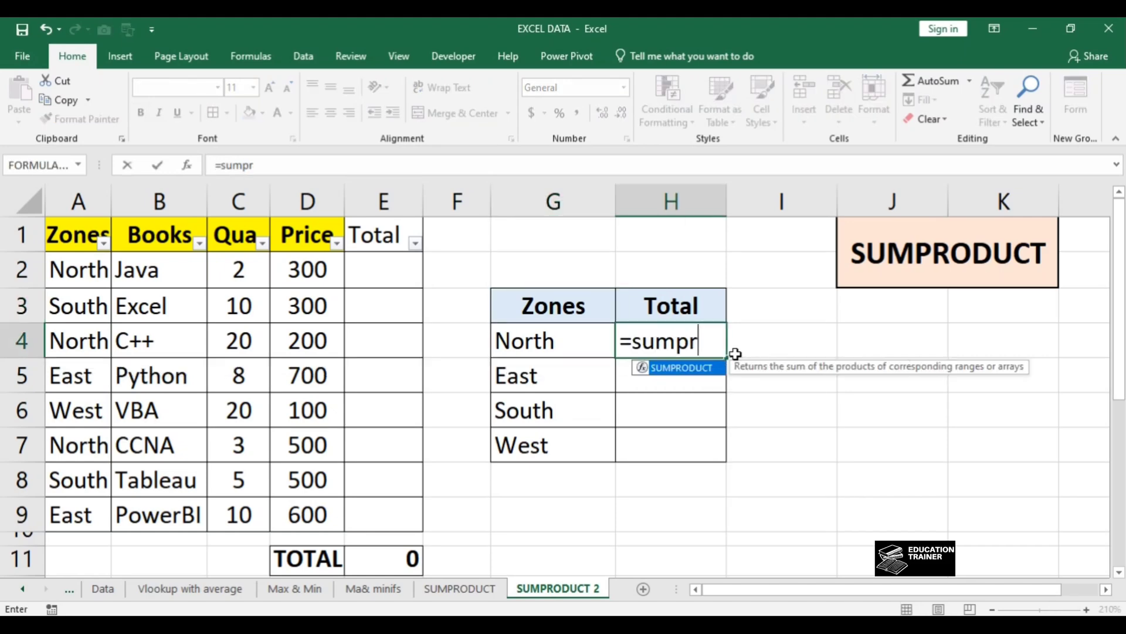
key("Tab")
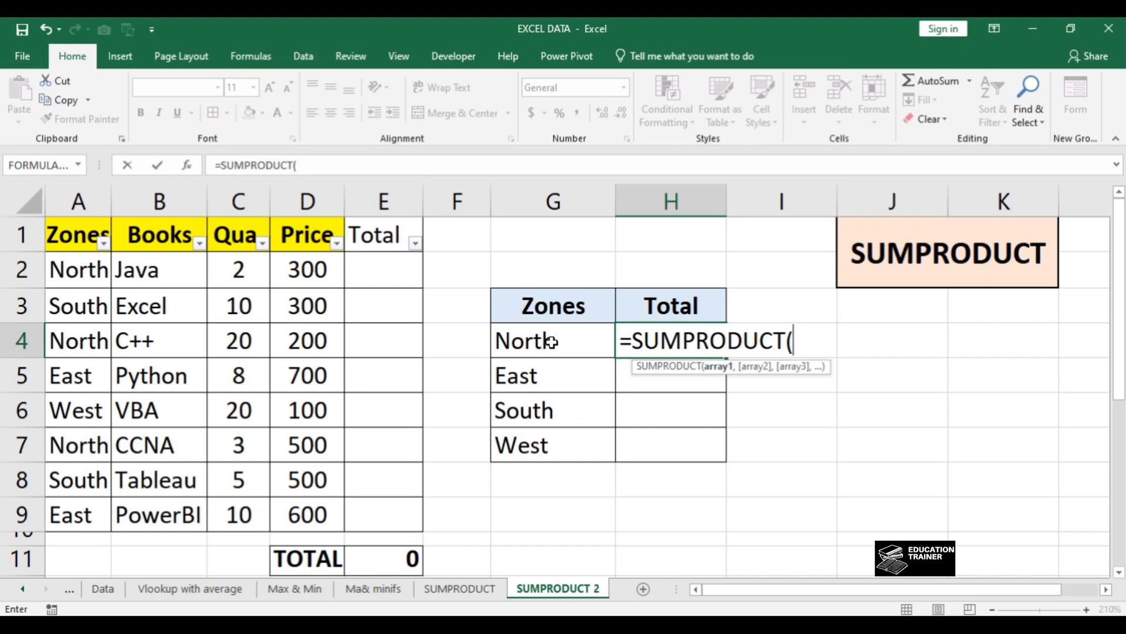
left_click(82, 204)
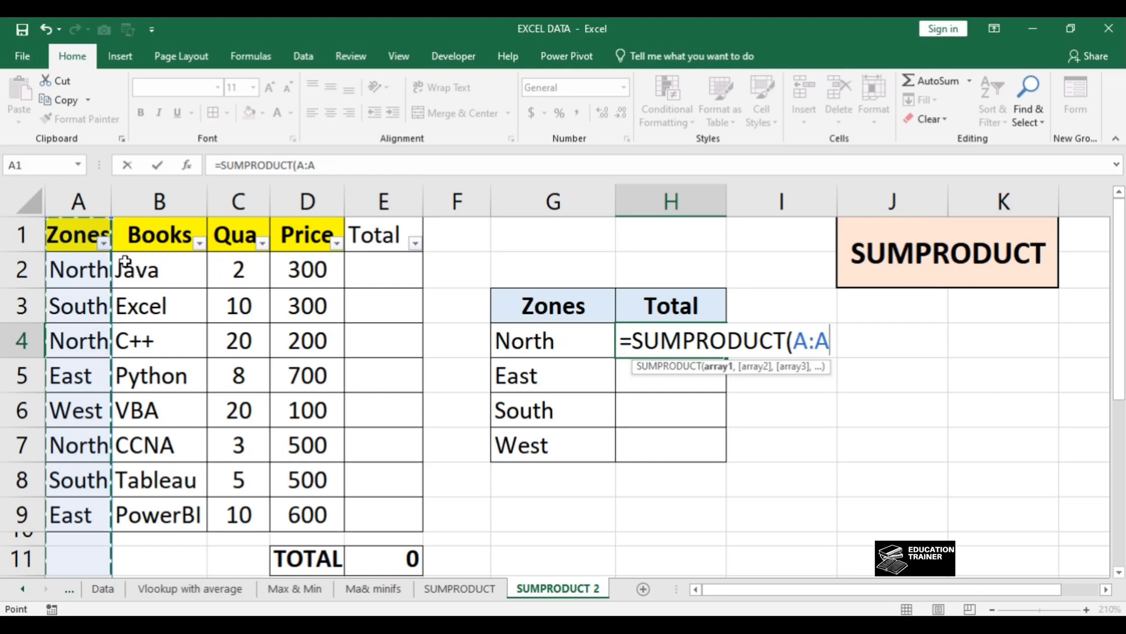
left_click(89, 258)
key("ctrl+shift+Down")
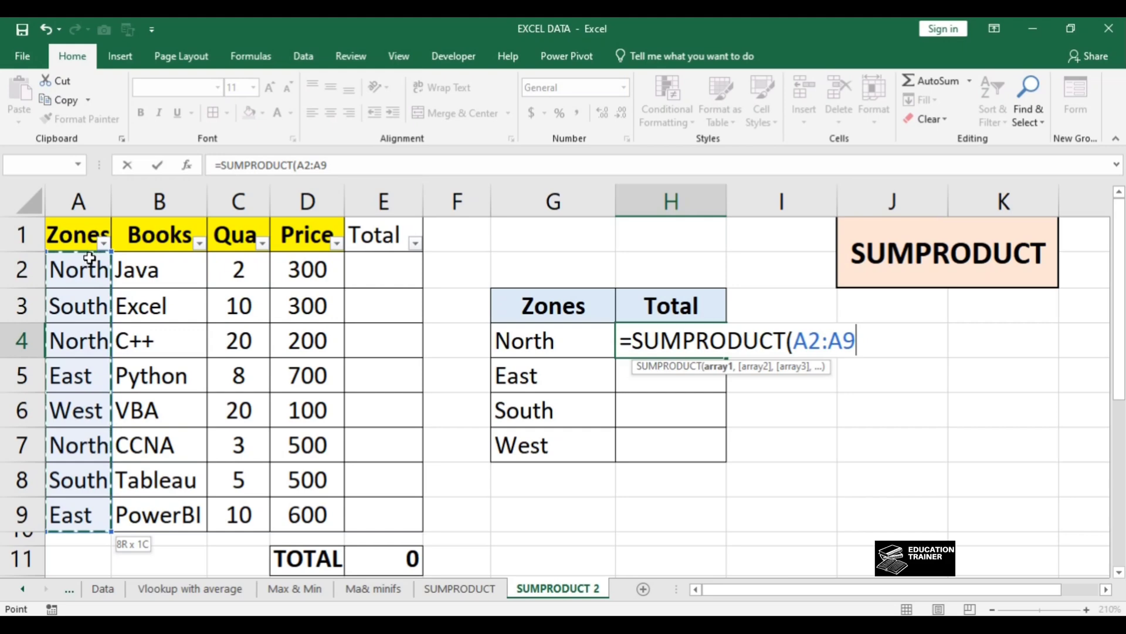
key("BackSpace")
key("BackSpace")
key("BackSpace")
key("BackSpace")
key("BackSpace")
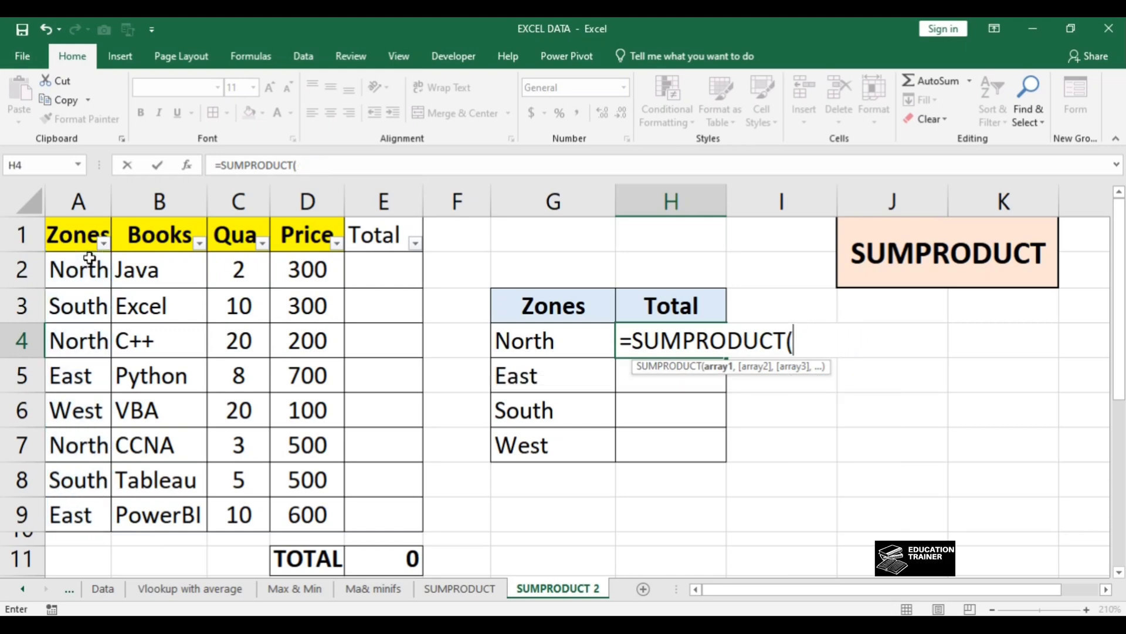
Step: Add the zone condition ($A$2:$A$9=$G4) as the start of the first SUMPRODUCT array
type("(")
left_click(63, 262)
key("ctrl+shift+Down")
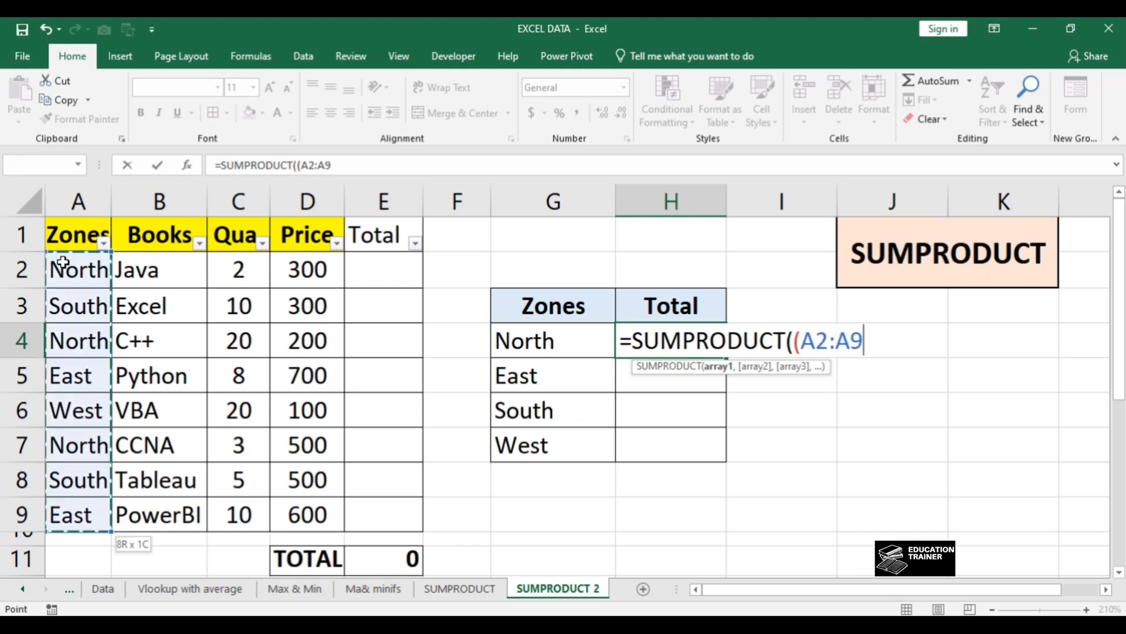
key("F4")
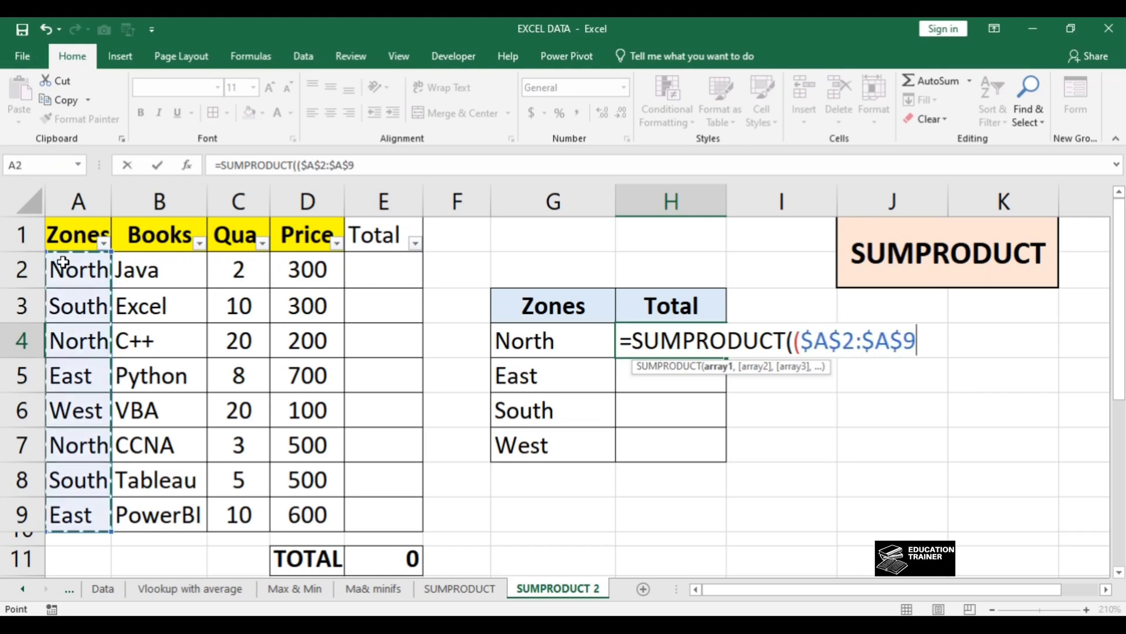
type("=")
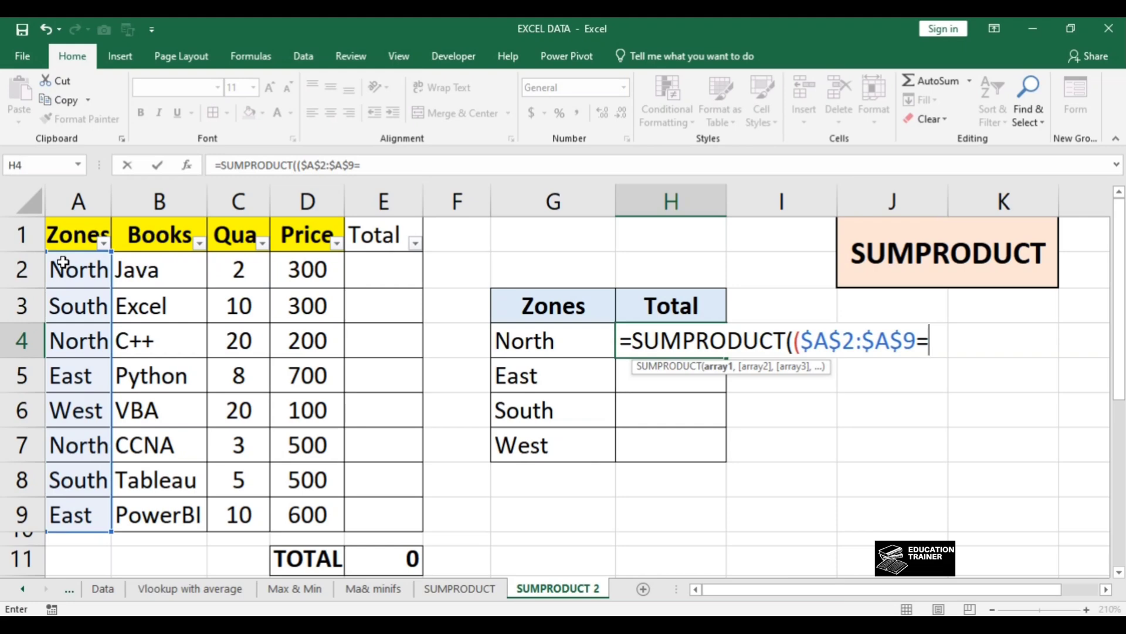
left_click(529, 332)
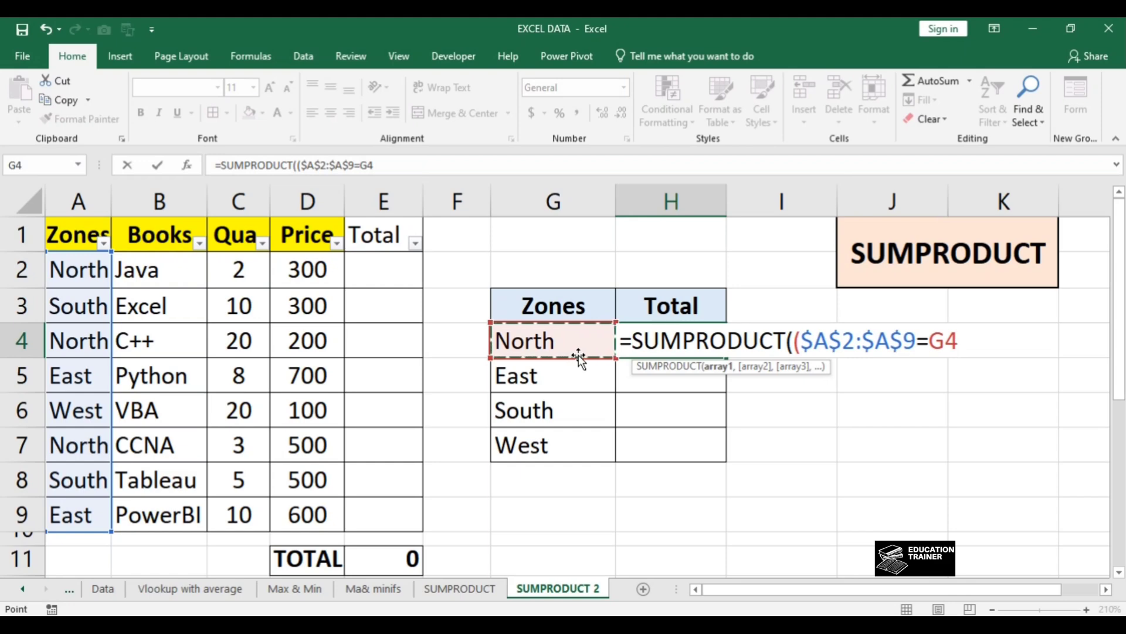
key("F4")
key("F4")
key("F4")
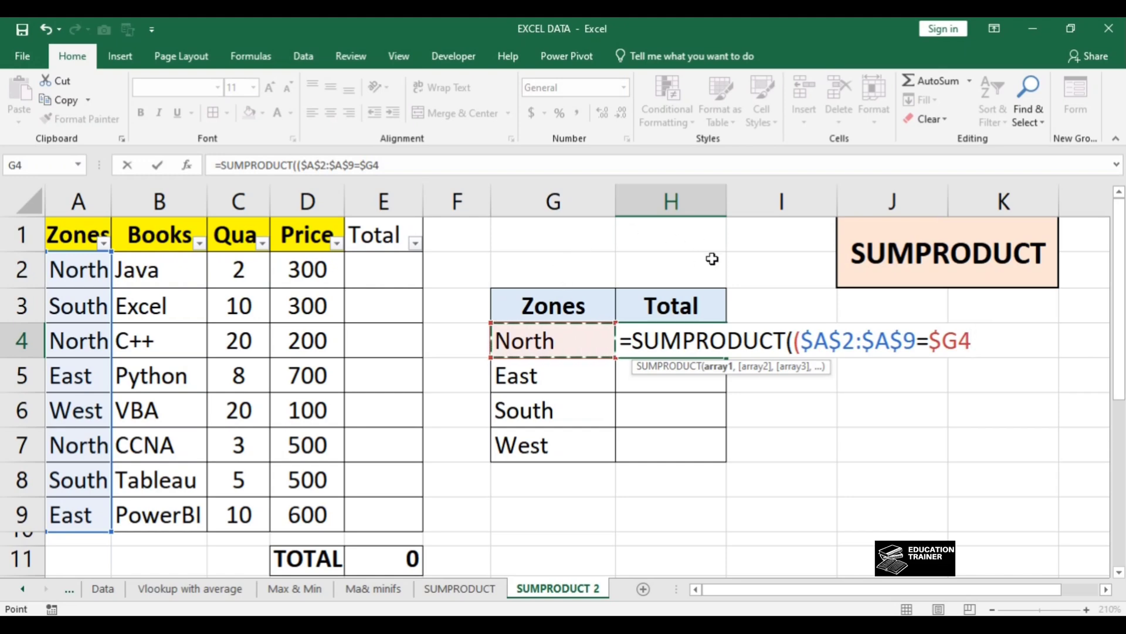
type(")")
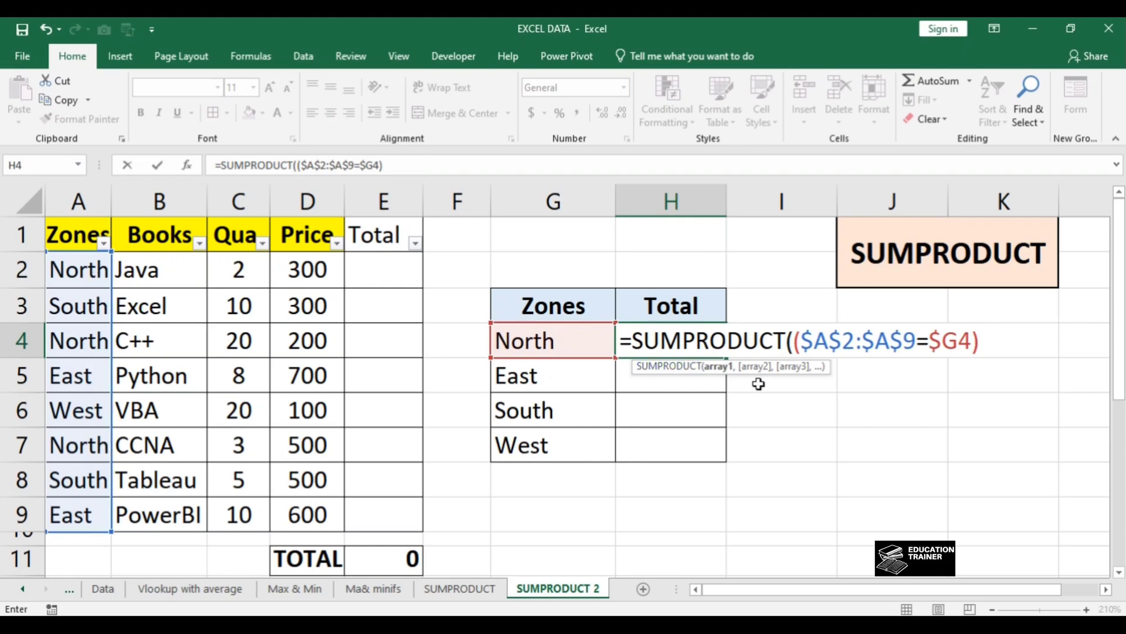
Step: Multiply the zone condition by the Quantity range with absolute references, $C$2:$C$9
type("*")
left_click(257, 270)
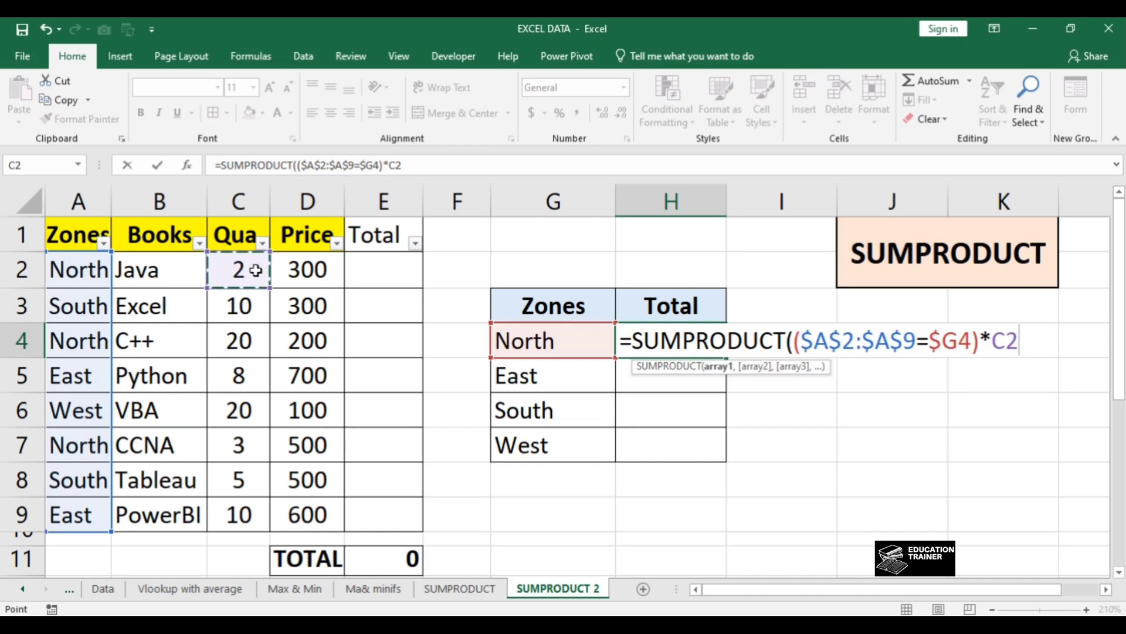
key("ctrl+shift+Down")
key("F4")
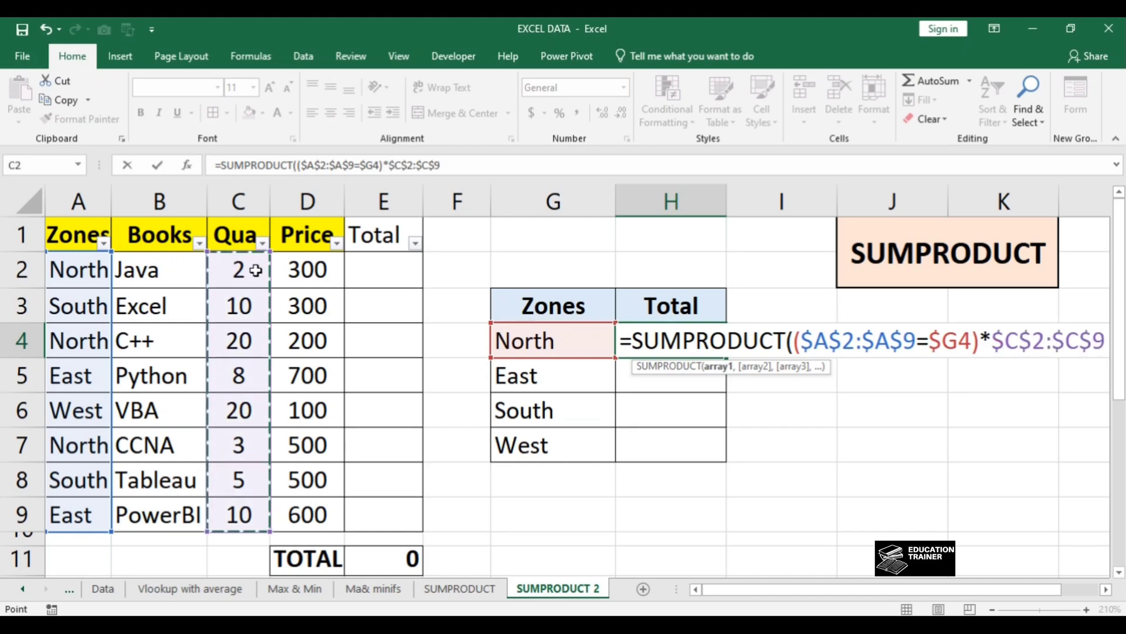
Step: Add the Price range $D$2:$D$9 with absolute references as the second SUMPRODUCT array and enter the completed formula in H4
type(",")
key("Right")
key("Left")
key("Left")
key("Left")
key("Left")
key("Left")
key("Up")
key("Up")
key("ctrl+shift+Down")
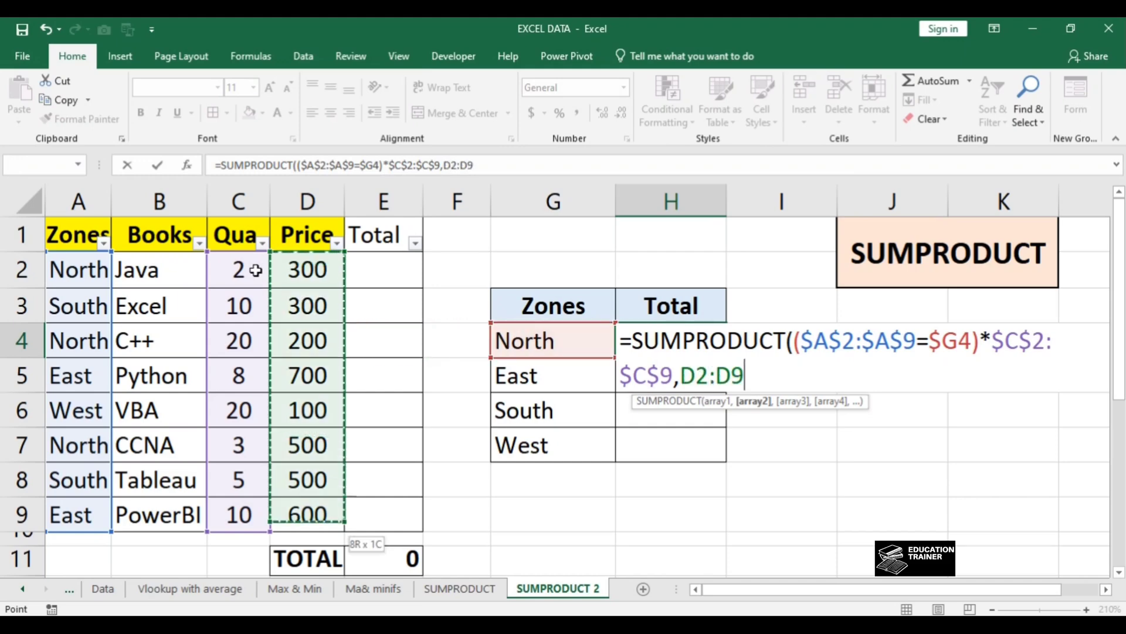
key("F4")
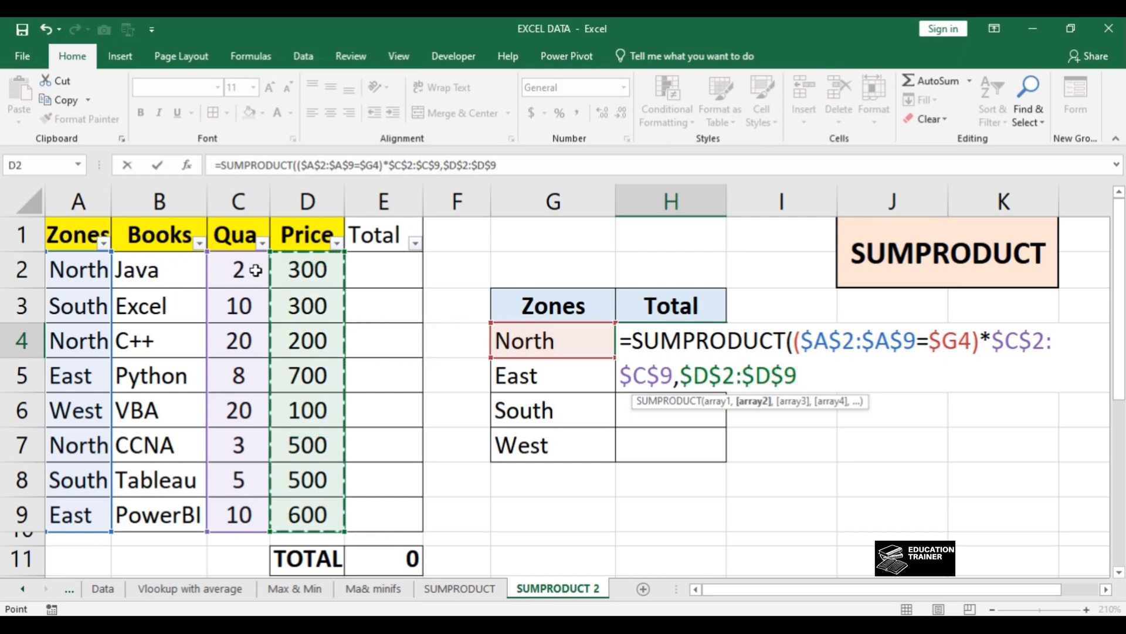
type(")")
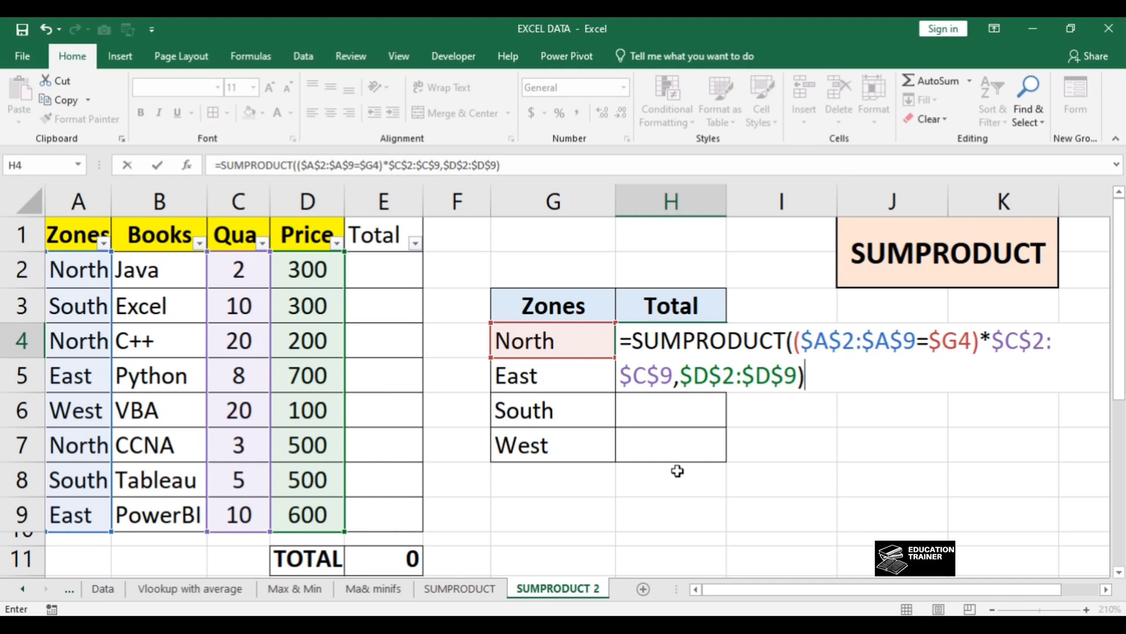
key("Return")
Step: Copy the SUMPRODUCT formula from H4 to the East, South and West total cells through H7
key("Up")
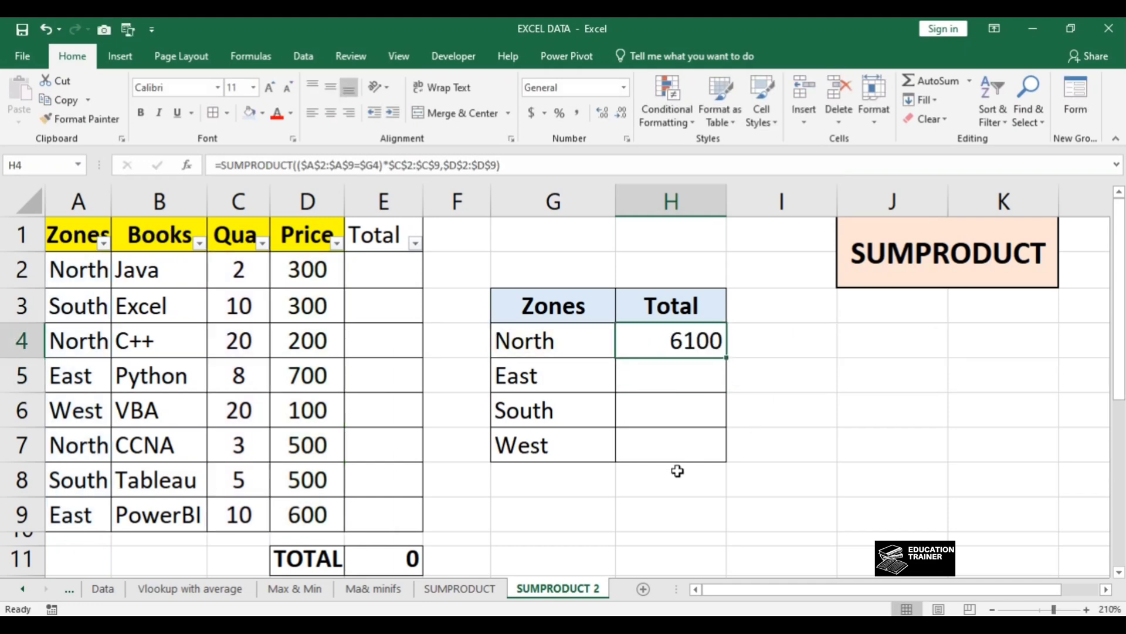
key("ctrl+c")
key("Down")
key("Down")
key("Down")
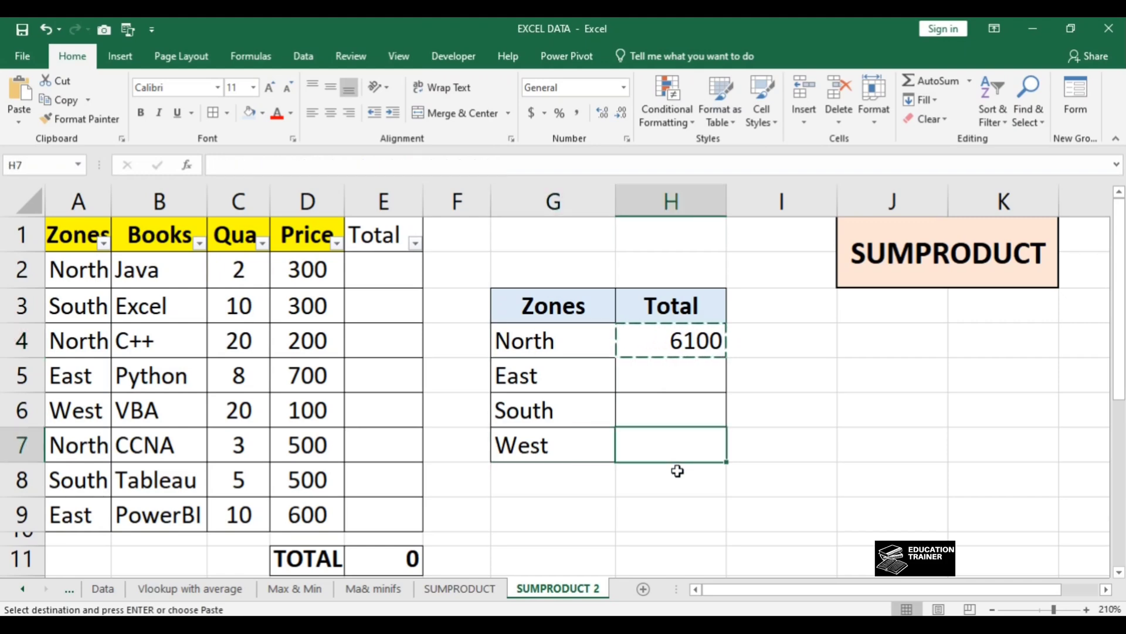
key("shift+Up")
key("shift+Up")
key("shift+Up")
key("Return")
Step: Sum the zone totals in cell H9 with =SUM(H4:H8)
key("ctrl+Down")
key("ctrl+Up")
key("ctrl+Up")
key("ctrl+Up")
key("Down")
key("Down")
key("Down")
key("Down")
key("Down")
key("Down")
key("Down")
key("Down")
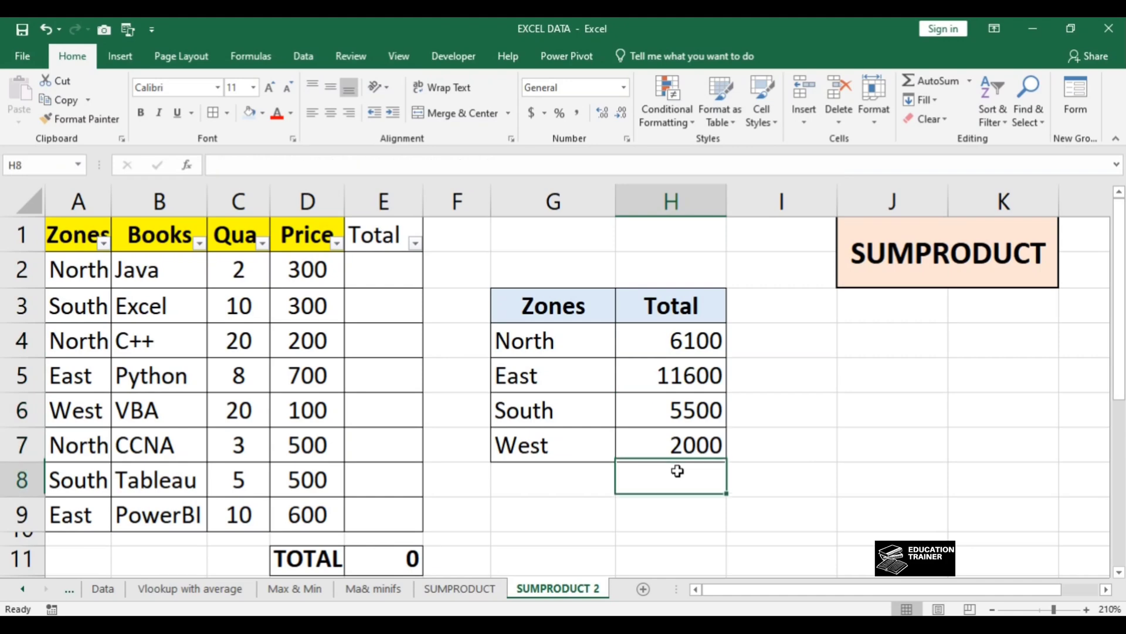
key("alt+equal")
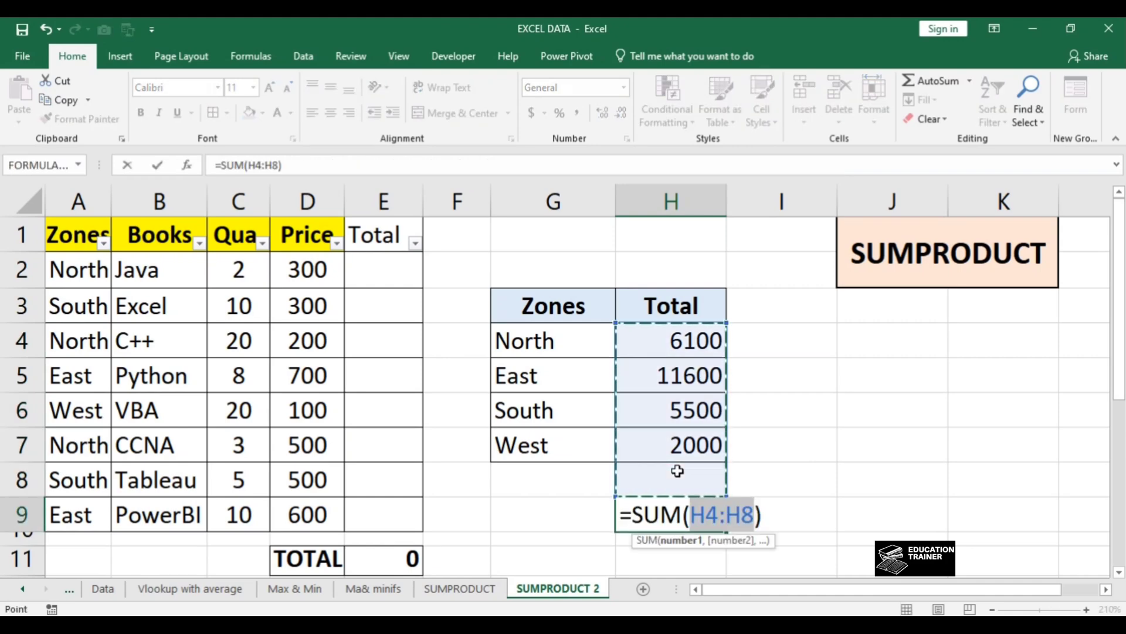
key("Return")
Step: Enter the row total formula +C2*D2 in cell E2, multiplying the Java quantity by its price
key("Up")
key("Left")
key("Left")
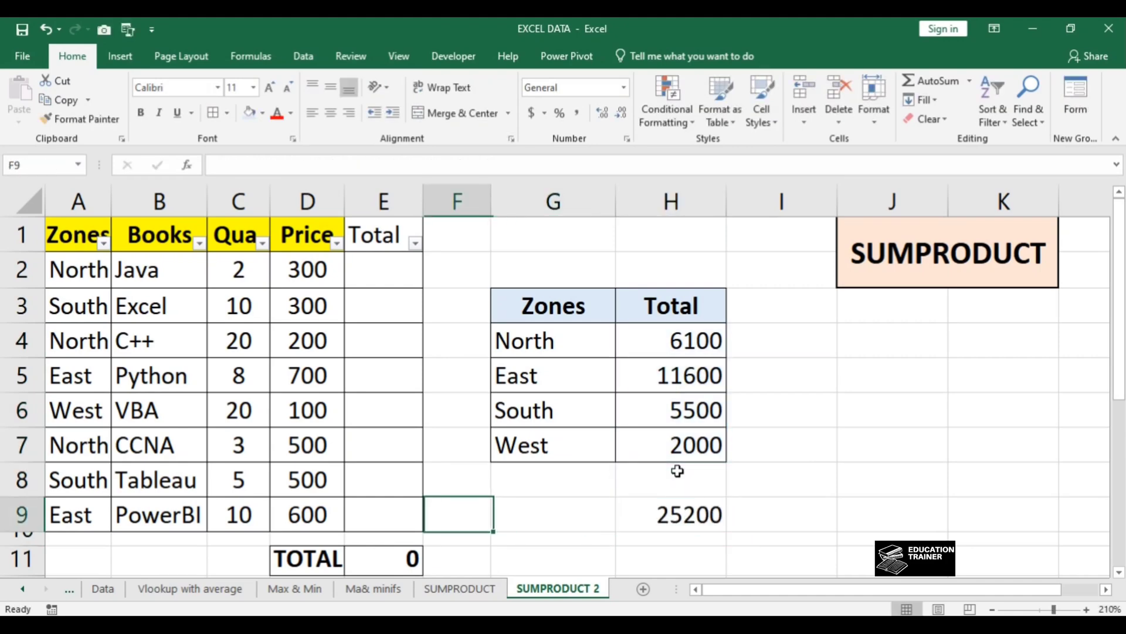
key("Left")
key("ctrl+Up")
key("Down")
type("+")
key("Left")
key("Left")
type("*")
Step: Copy the row total formula from E2 down the Total column through E9
key("Left")
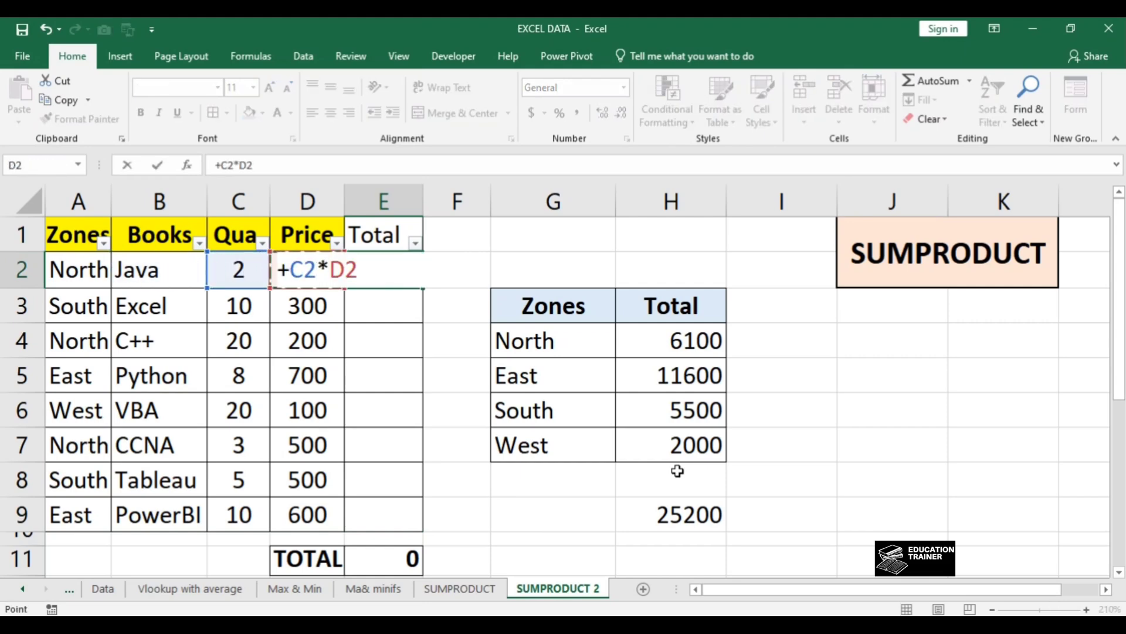
key("Return")
key("Up")
key("ctrl+c")
key("Left")
key("ctrl+Down")
key("Right")
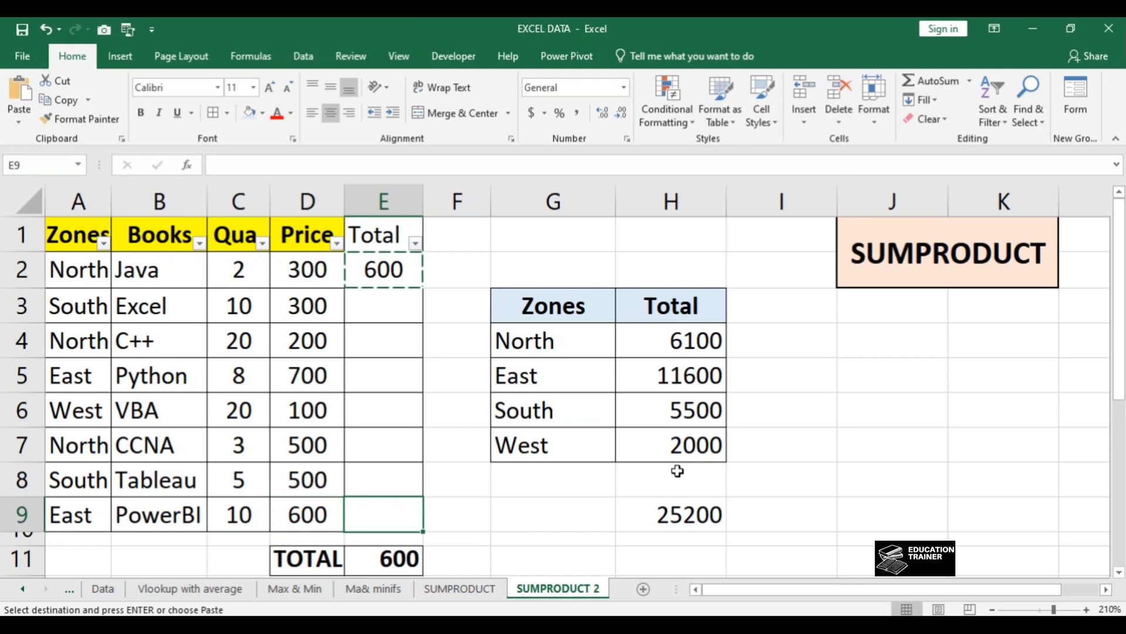
key("ctrl+shift+Up")
key("Return")
Step: Replace the zone name in G4 with west to test the SUMPRODUCT formula
key("Right")
key("Right")
key("Right")
key("Up")
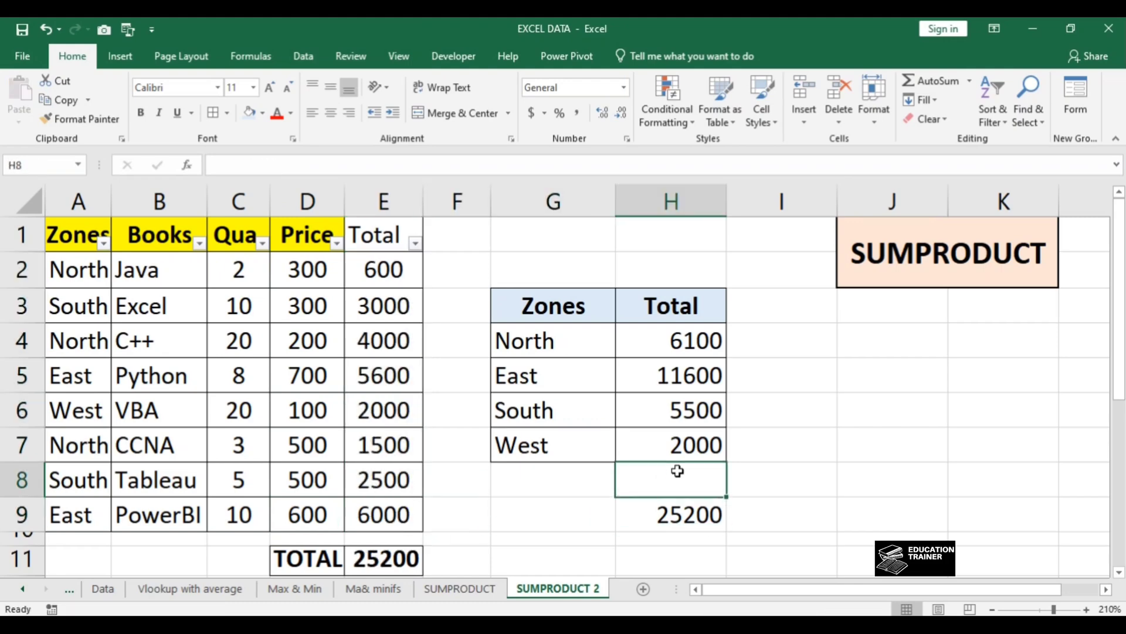
key("Up")
key("Up")
key("Up")
key("Up")
key("Left")
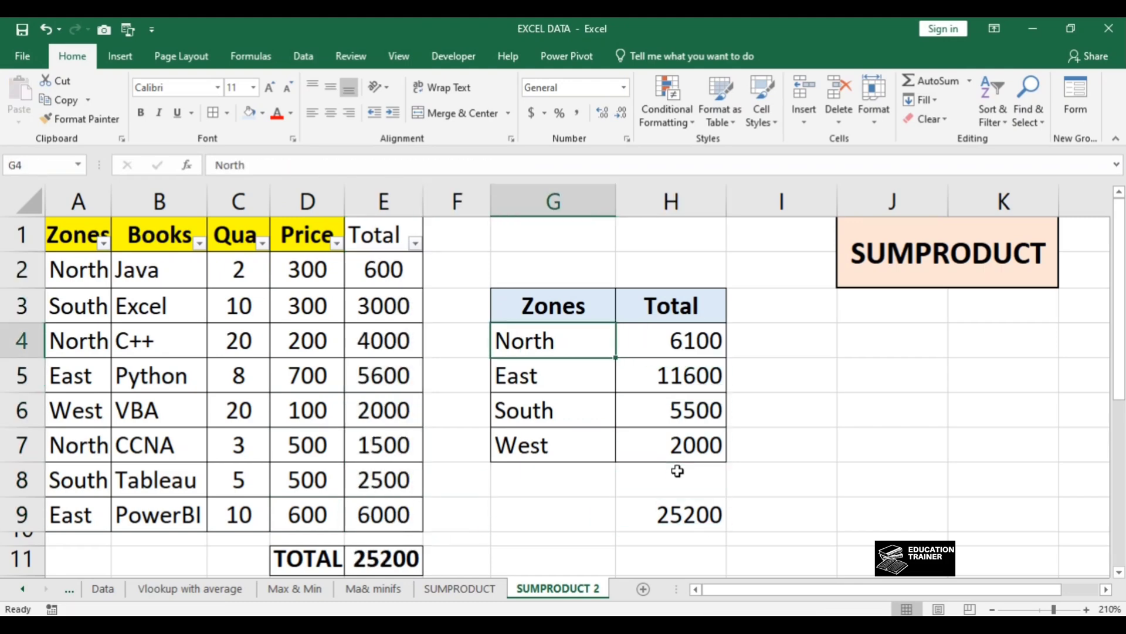
type("west")
key("Return")
key("Up")
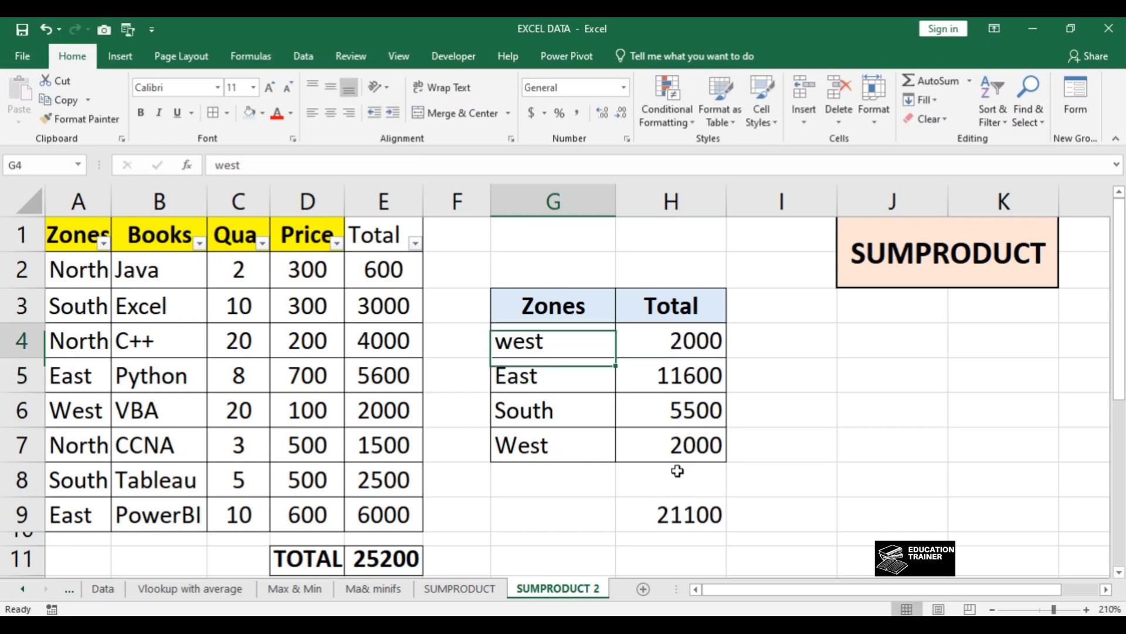
Step: Set the zone name in G4 back to North
key("Right")
key("Down")
key("Down")
key("Up")
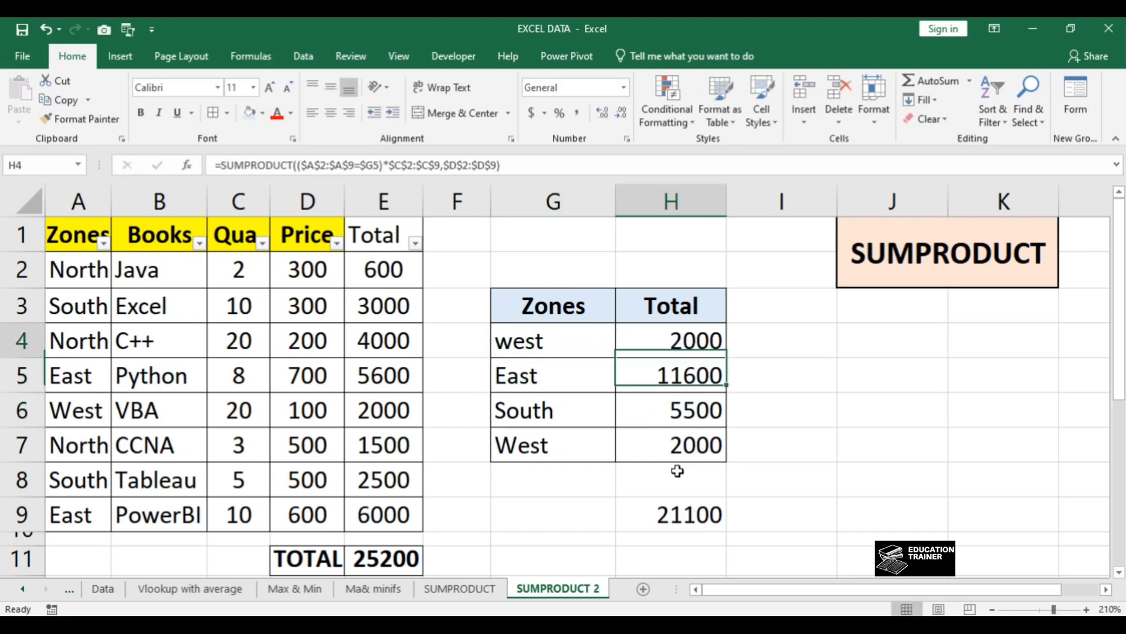
key("Up")
key("Left")
type("North")
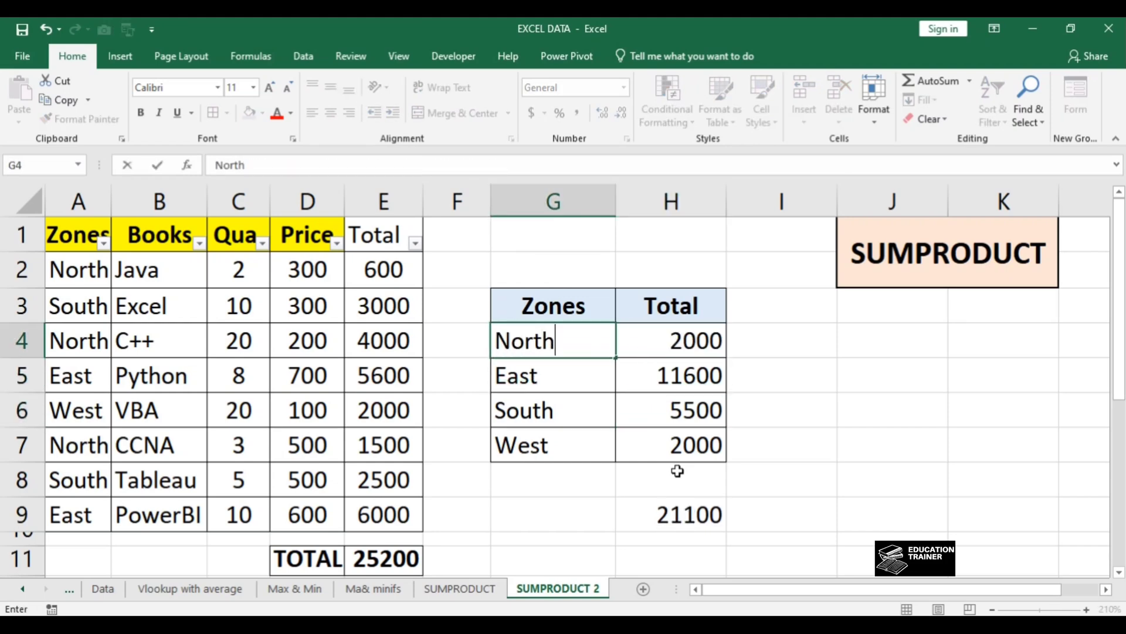
key("Return")
Step: Examine the ranges referenced by the SUMPRODUCT formula in H4
key("Up")
key("Right")
key("F2")
key("Return")
key("Up")
Step: Filter the Zones column of the book table to show only West
key("Left")
key("ctrl+Left")
key("ctrl+Left")
key("Up")
key("Up")
key("Up")
key("alt")
key("alt+Down")
key("Down")
key("Down")
key("Down")
key("Down")
key("Down")
key("Down")
key("Down")
key("Down")
key("Down")
key("space")
key("Down")
key("space")
key("Down")
key("space")
key("Down")
key("Return")
Step: Check the quantity, price and total of the filtered West row against the overall TOTAL cell
key("Right")
key("Right")
key("Right")
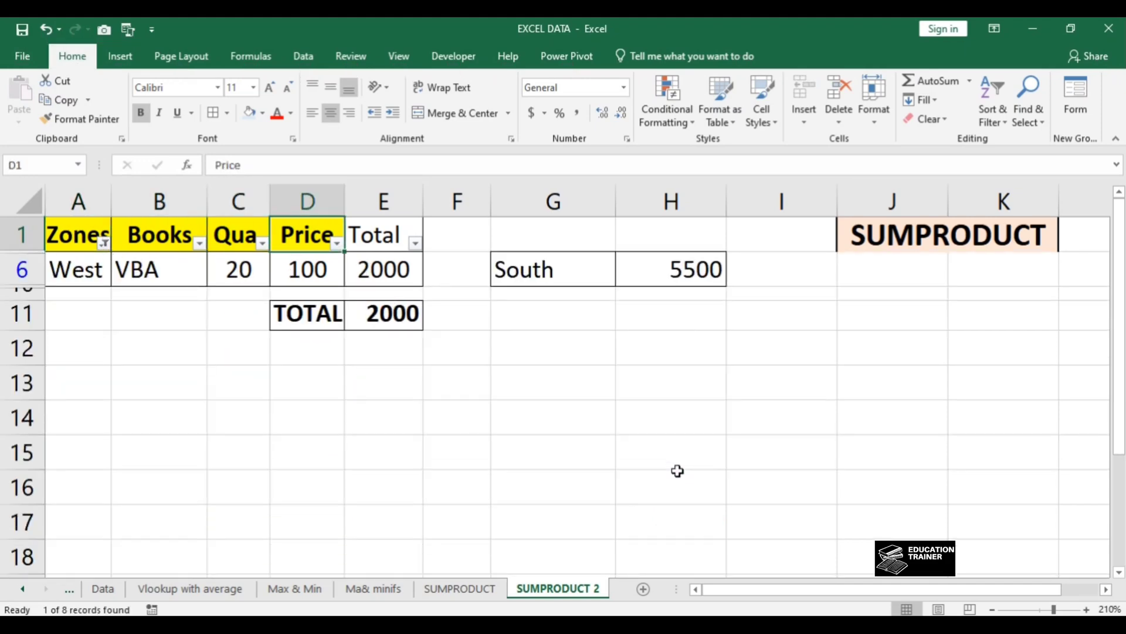
key("Down")
key("Down")
key("Right")
key("Up")
key("Left")
key("Left")
key("Left")
key("Left")
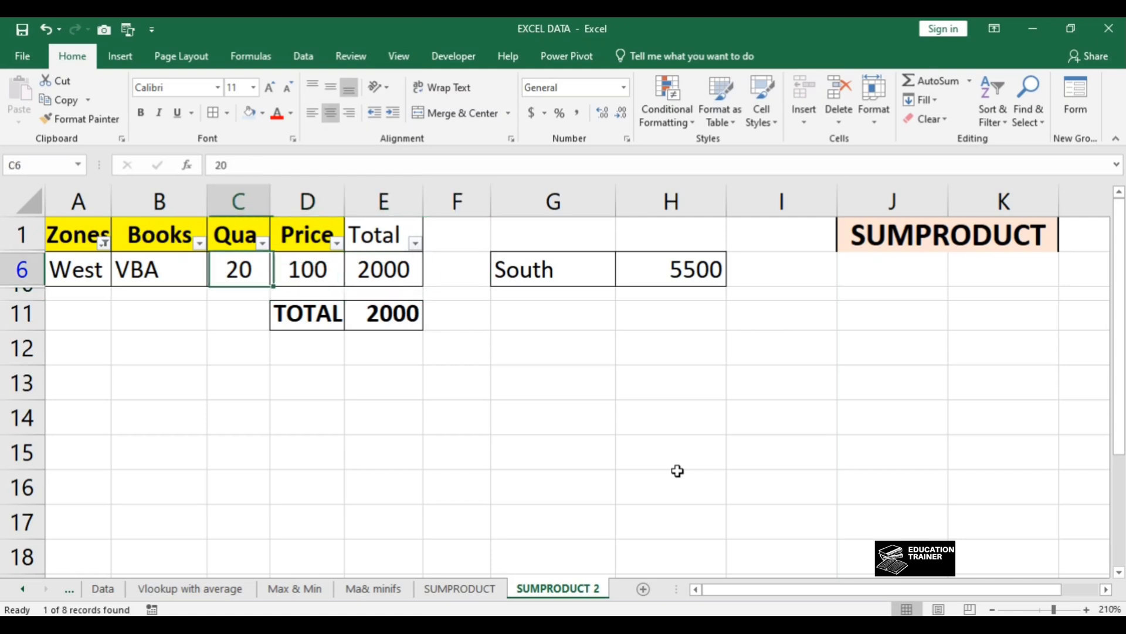
Step: Clear the filter from the Zones column
key("Up")
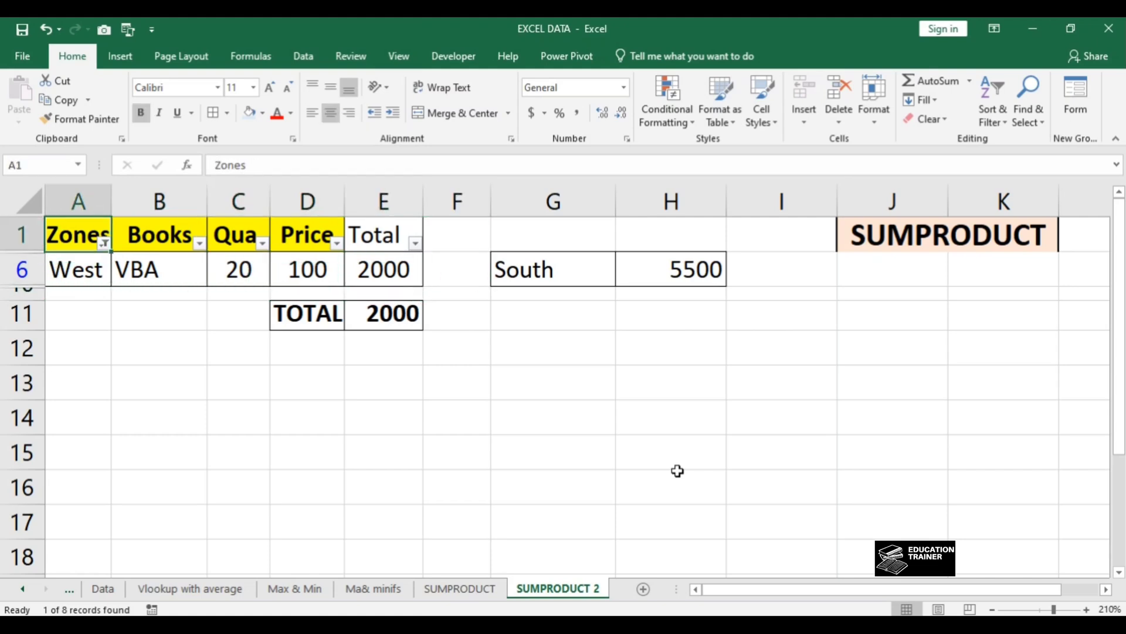
key("alt+Down")
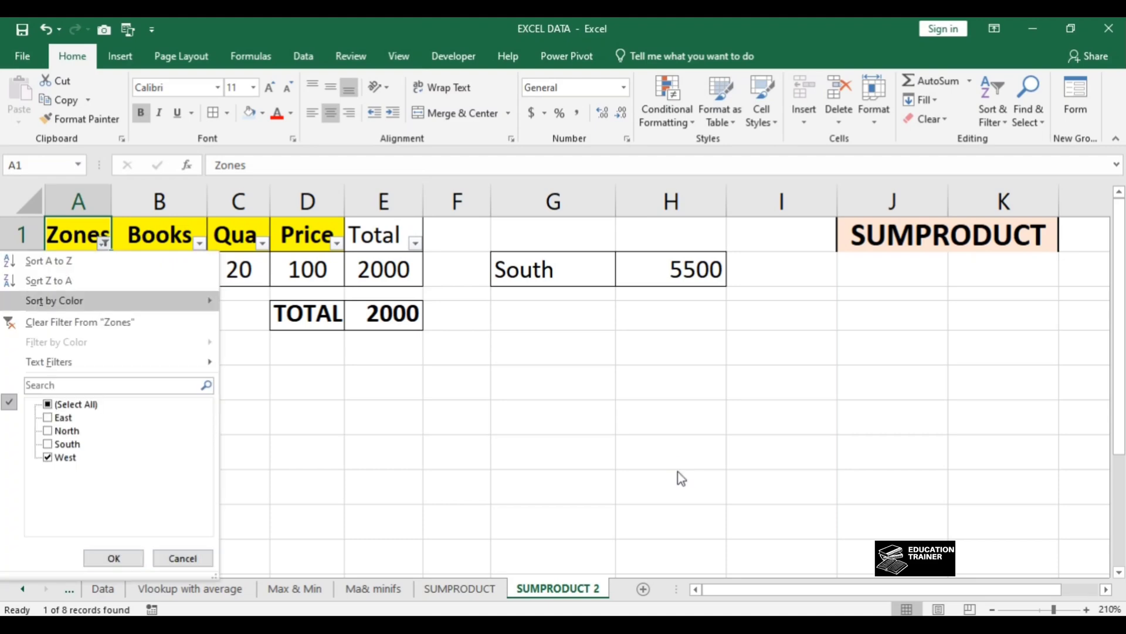
key("Escape")
Step: Review the zone condition, Quantity and Price arrays in the North zone's SUMPRODUCT formula, leaving it unchanged
key("Right")
key("Right")
key("Right")
key("Right")
key("Right")
key("Right")
key("Right")
key("Down")
key("Down")
key("Down")
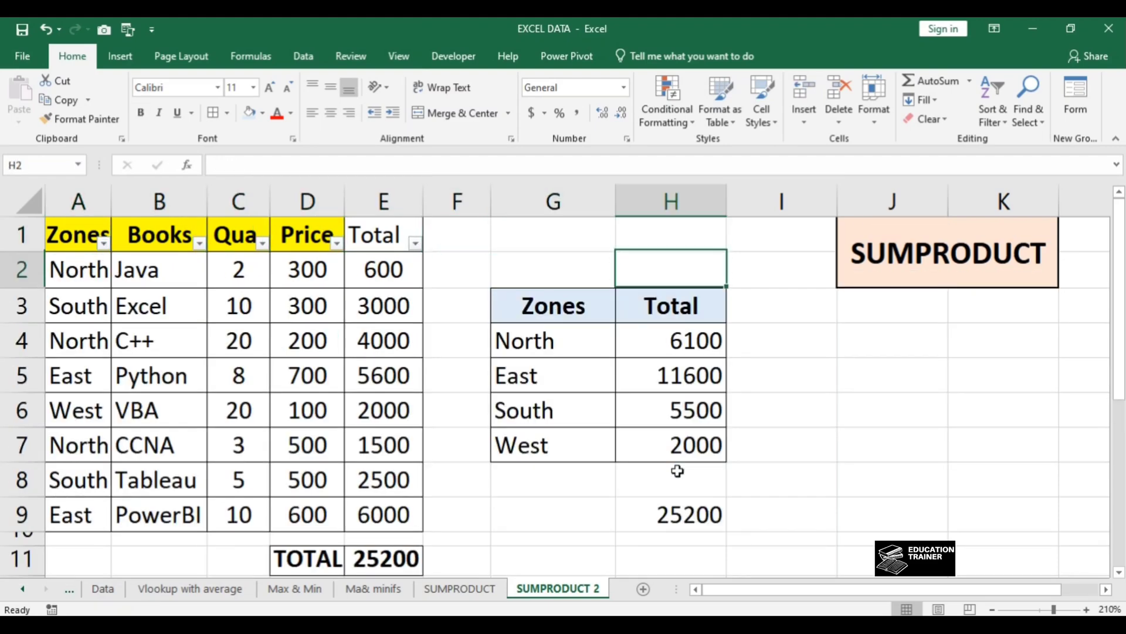
key("F2")
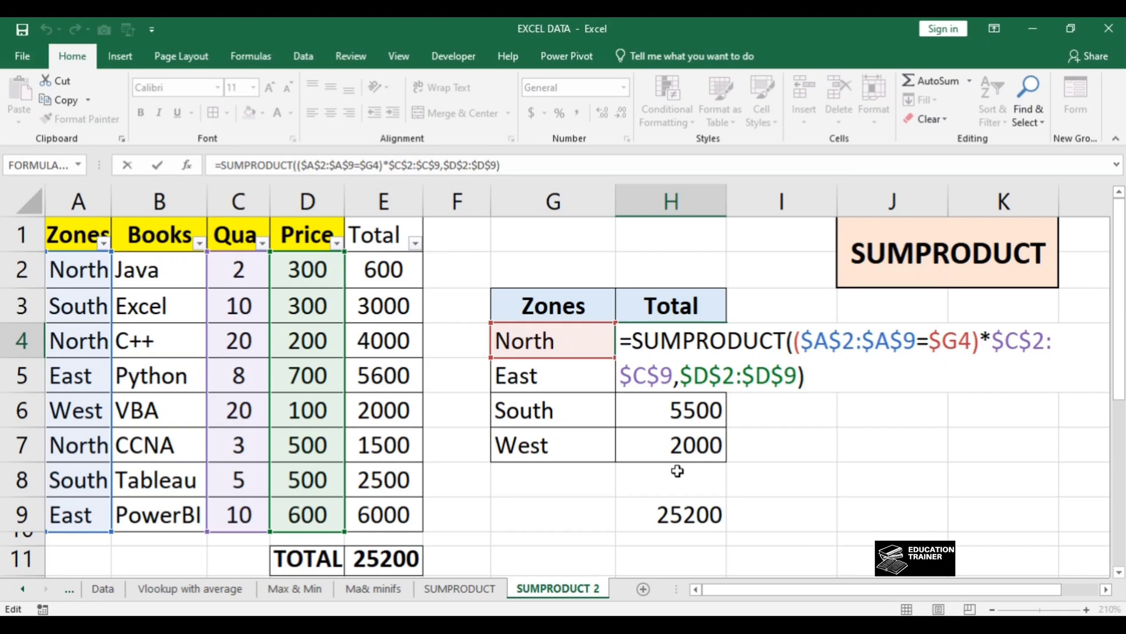
key("Return")
key("Up")
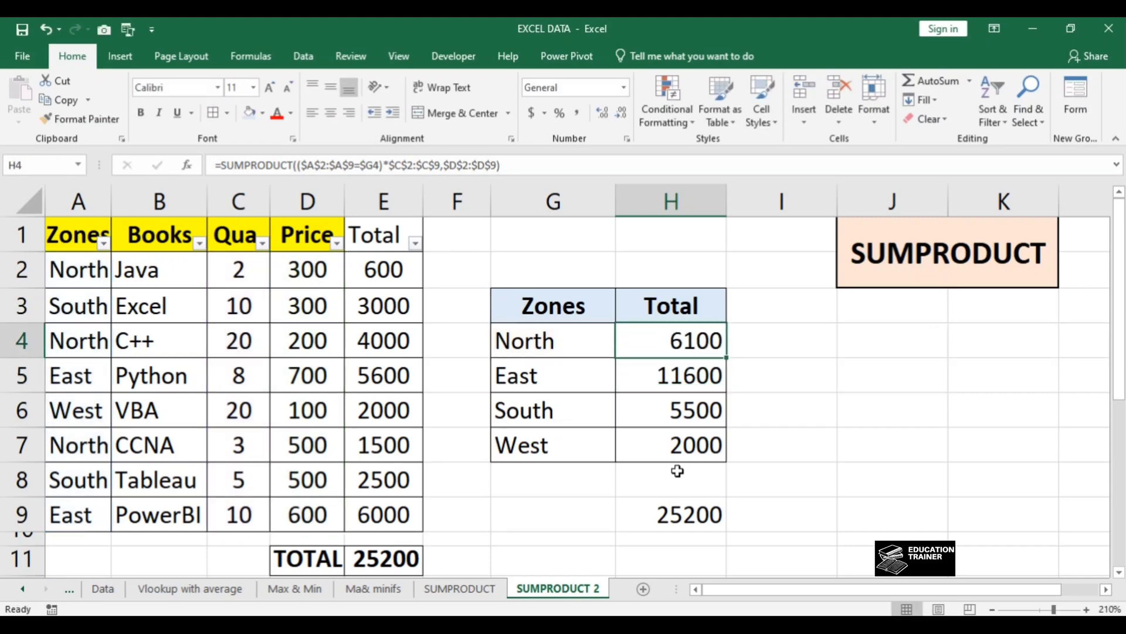